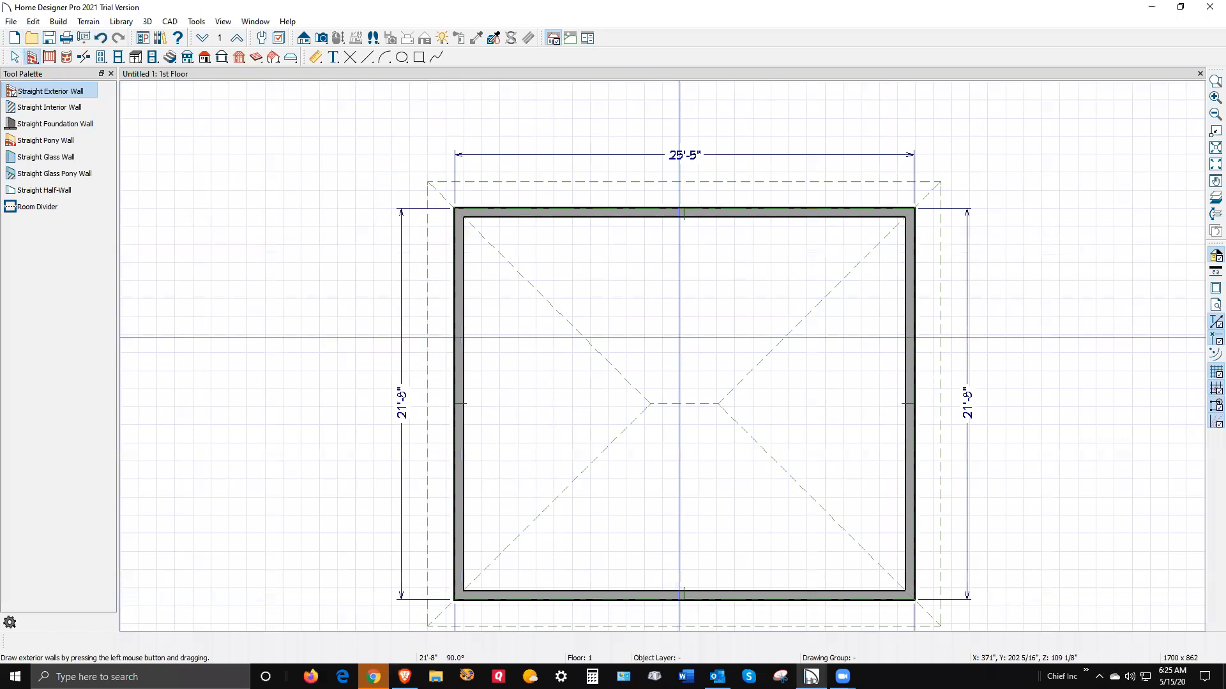
Step: Set the room's finished ceiling height to 109.125+16 inches (125 1/8") in its structure settings
right_click(662, 274)
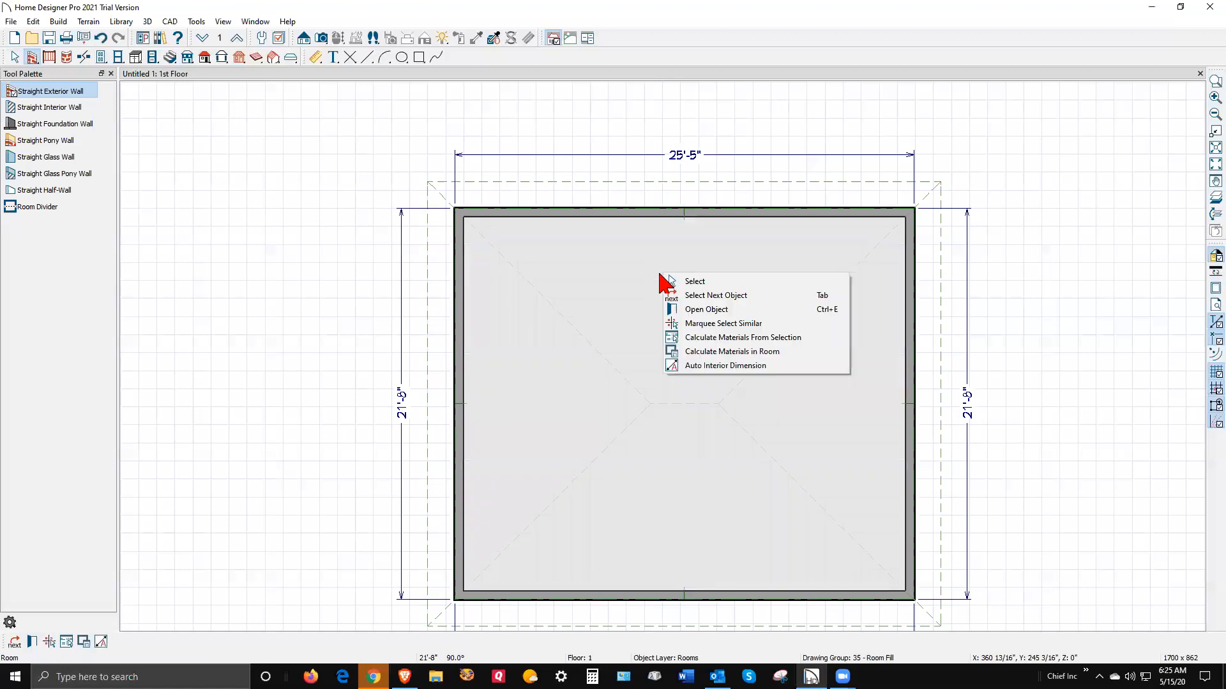
left_click(724, 312)
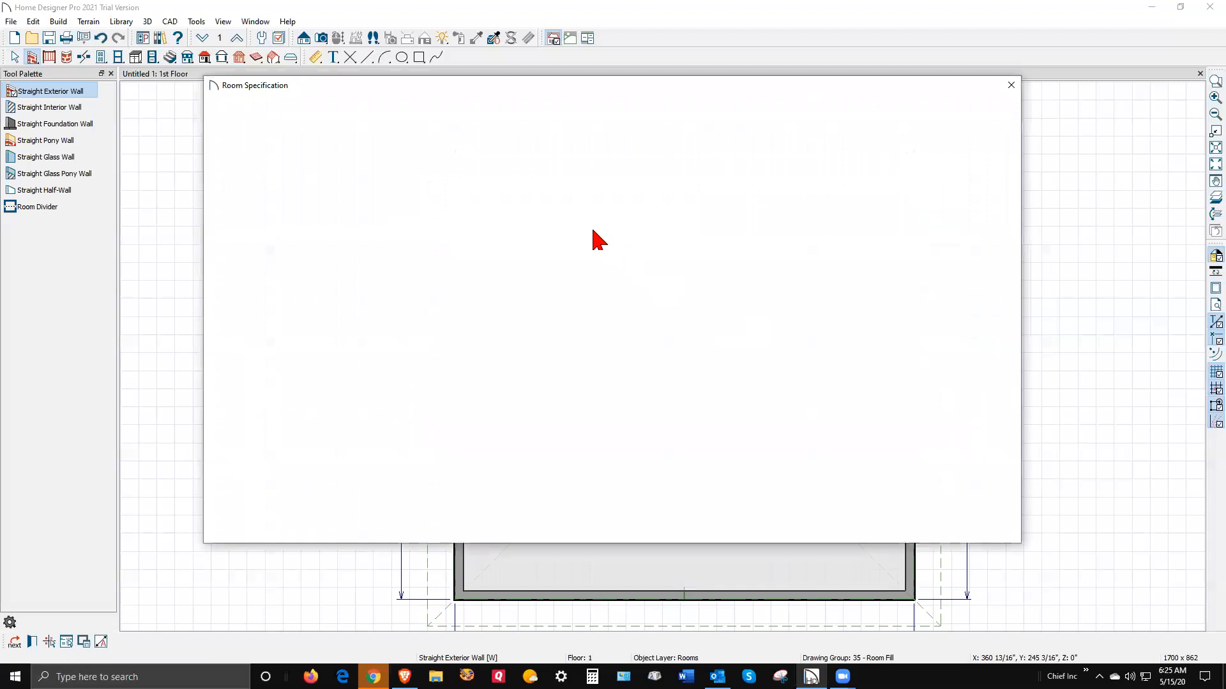
left_click(246, 119)
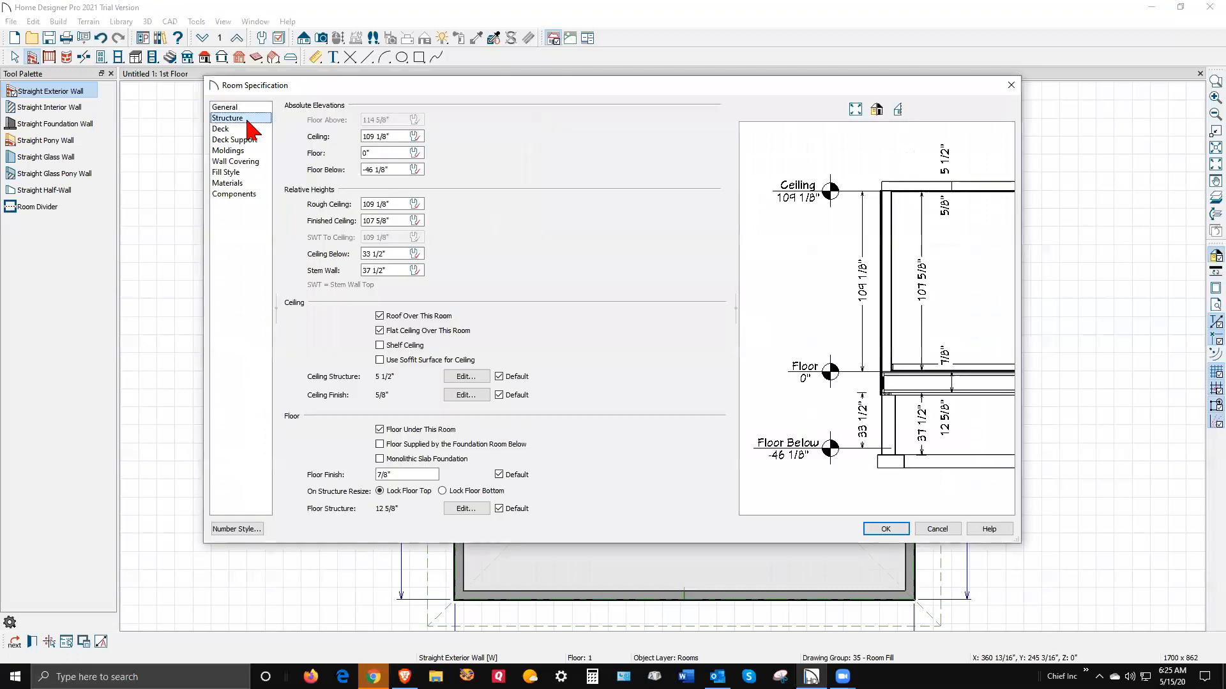
left_click_drag(397, 221, 348, 227)
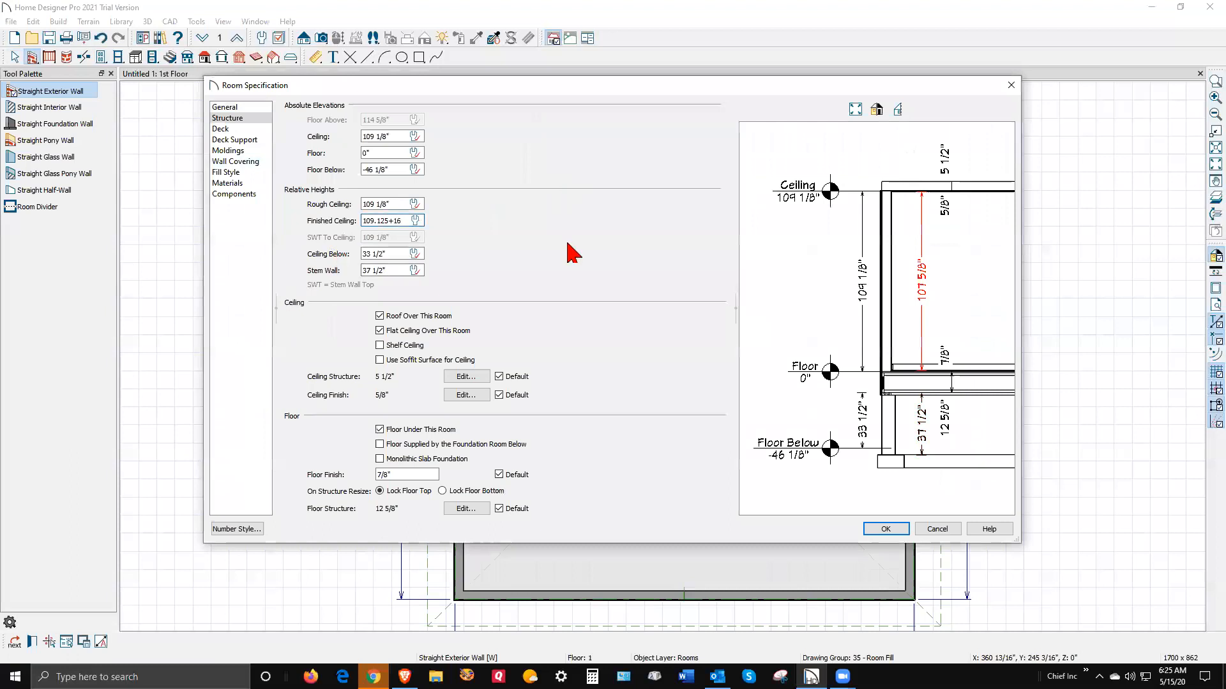
key("Tab")
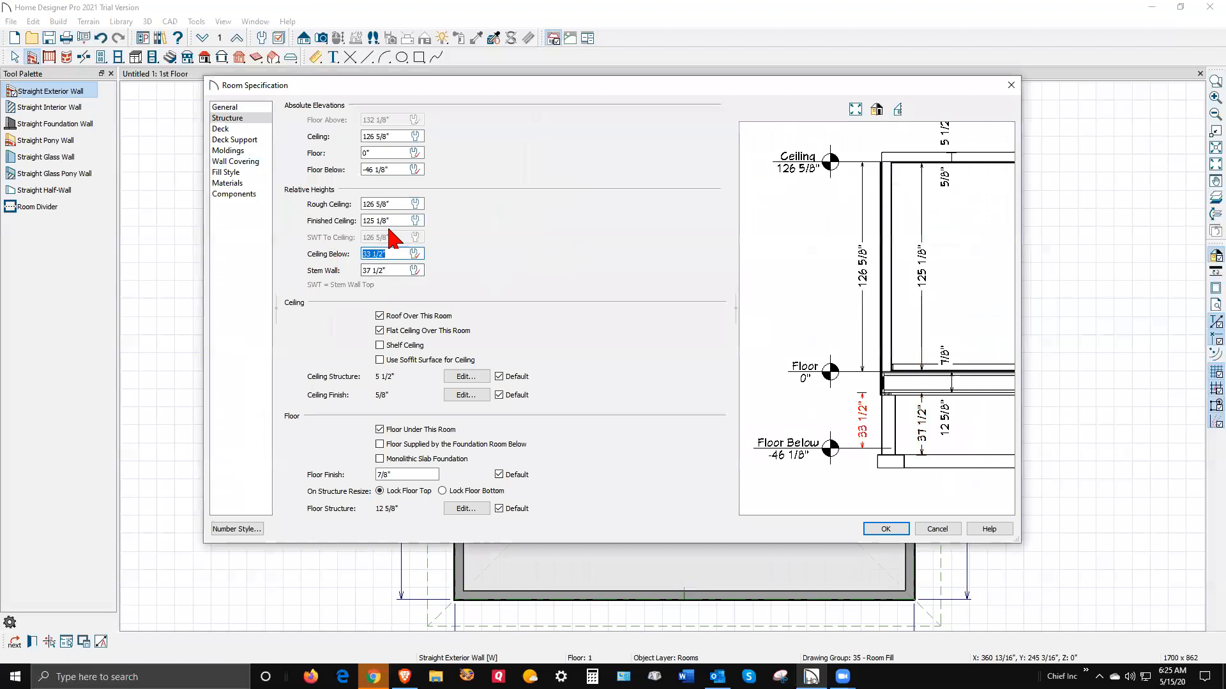
left_click(887, 530)
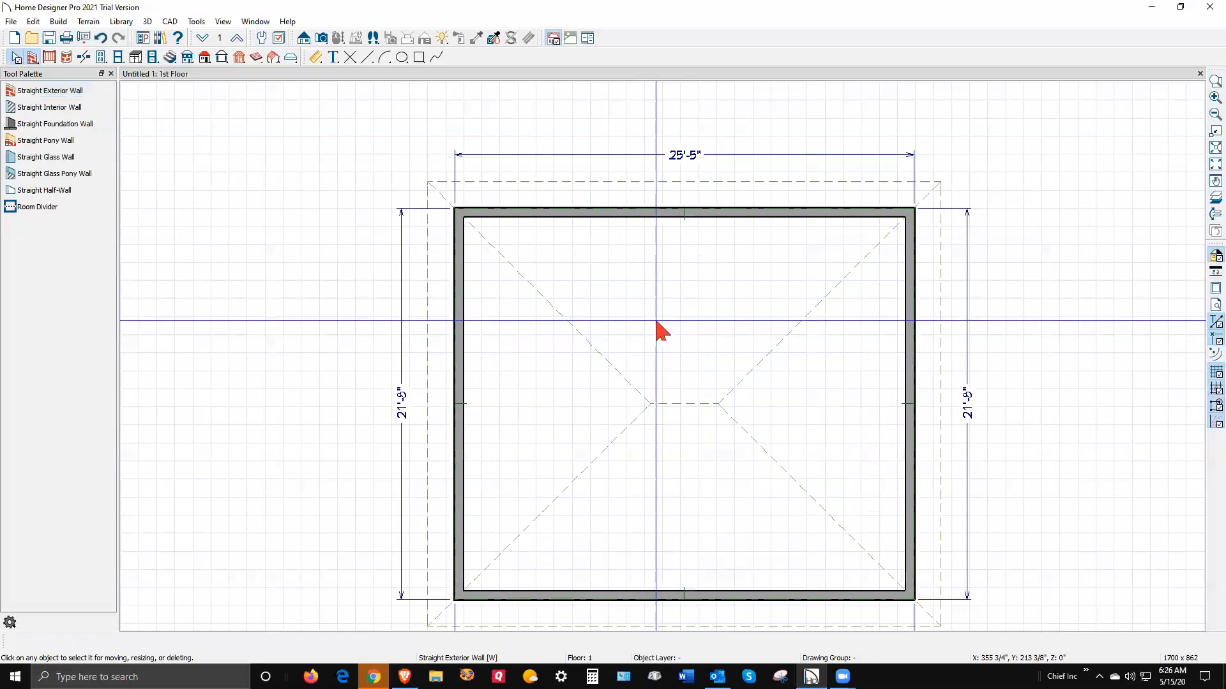
Step: Place a soffit in the room's upper-left plan corner and stretch it along the whole left wall, about 248 1/2" long
left_click(135, 57)
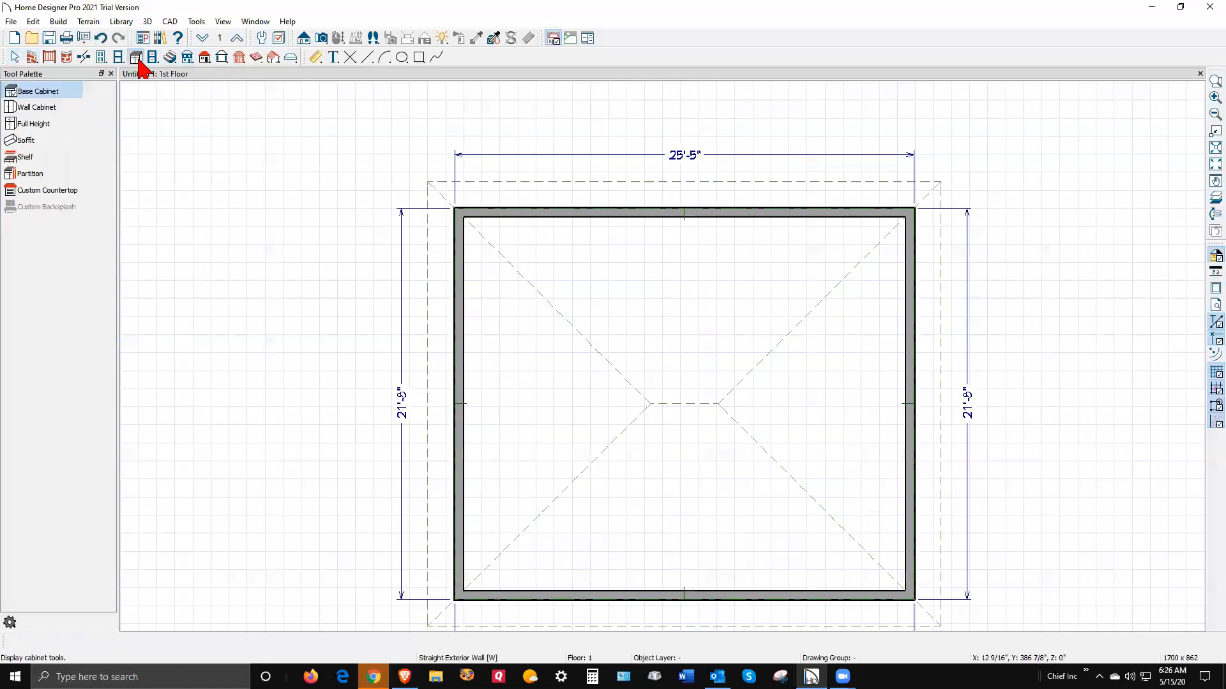
left_click(25, 141)
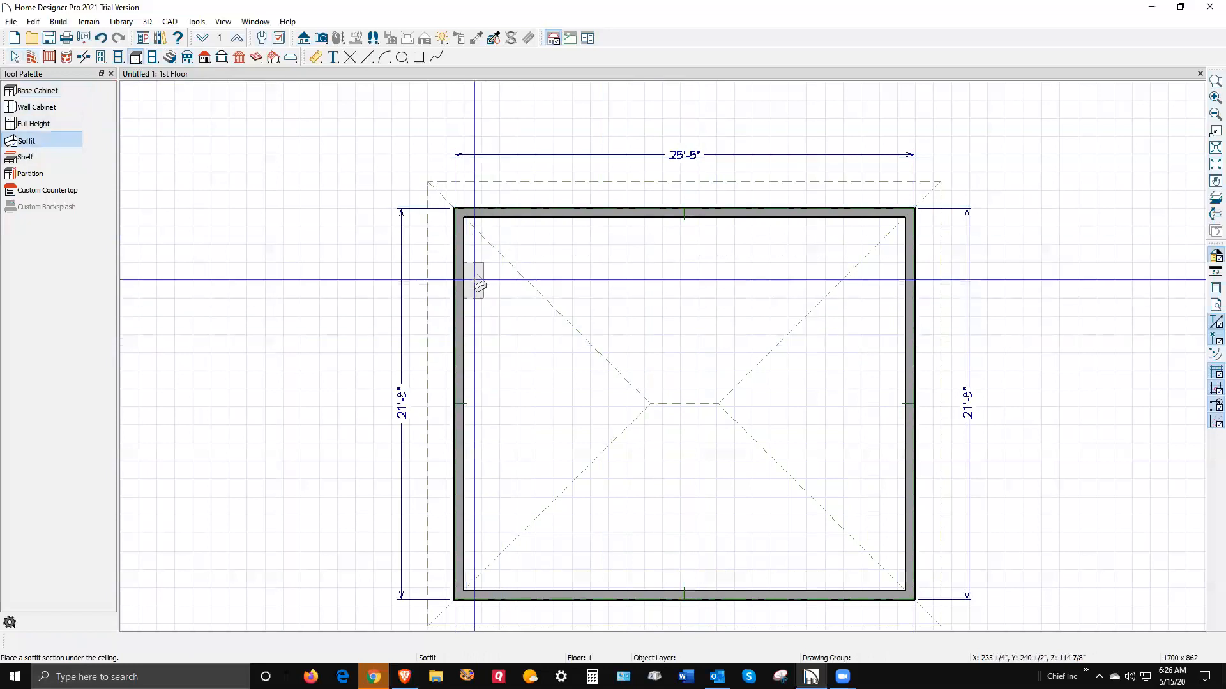
left_click(473, 234)
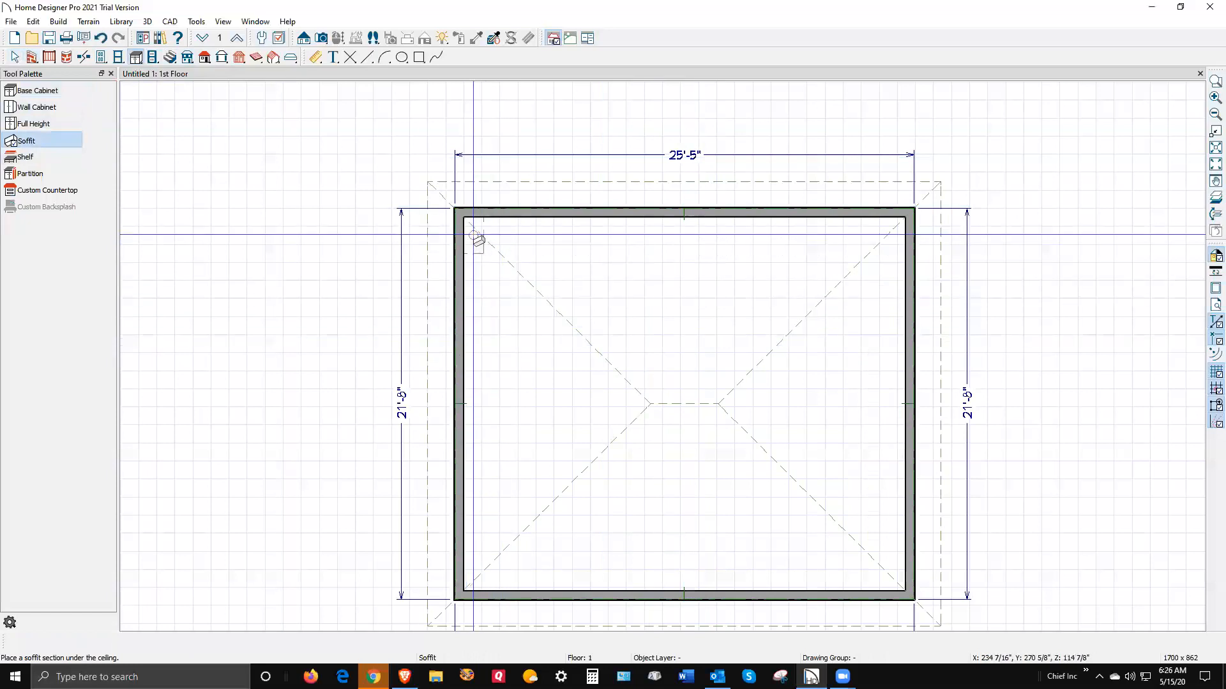
key("Escape")
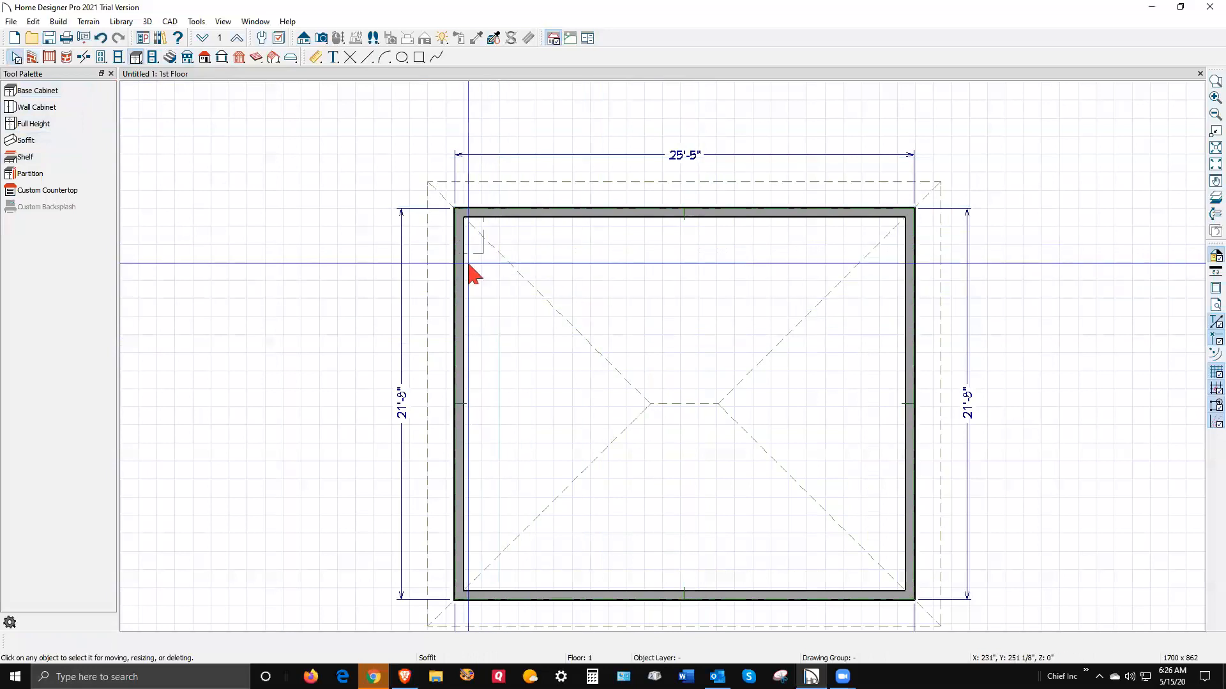
left_click(483, 255)
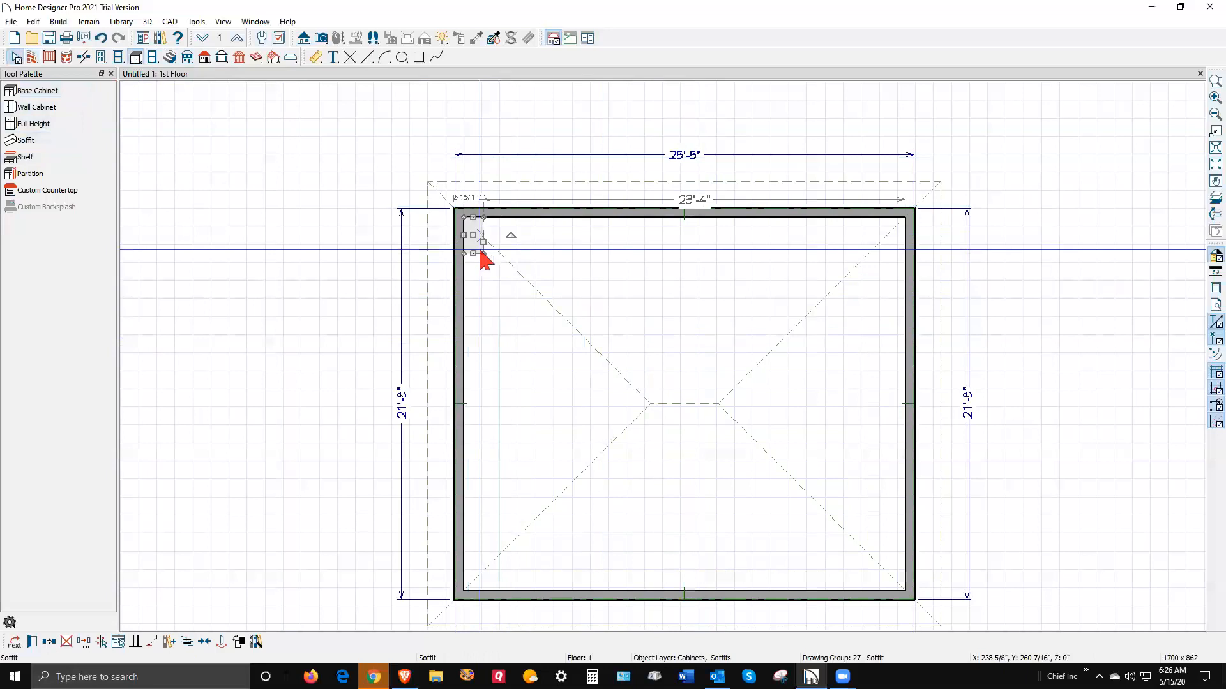
left_click_drag(475, 254, 479, 591)
Step: Create a full camera view from inside the room, looking toward the wall with the soffit
left_click(321, 38)
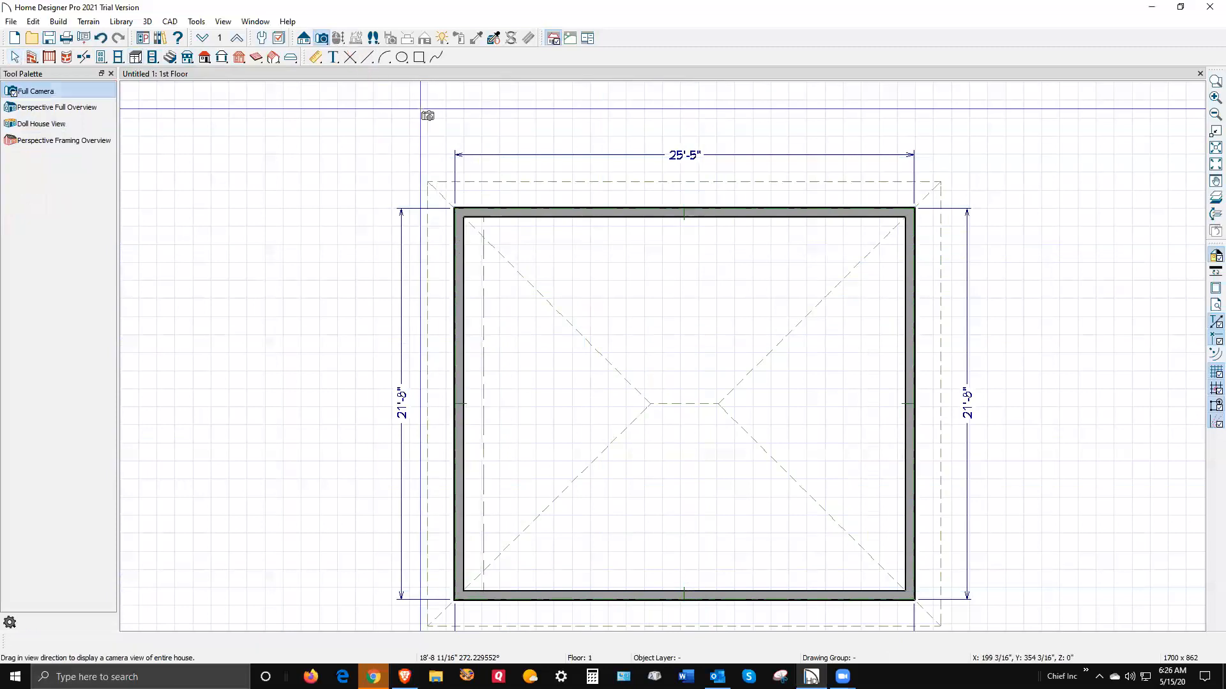
left_click_drag(829, 392, 569, 399)
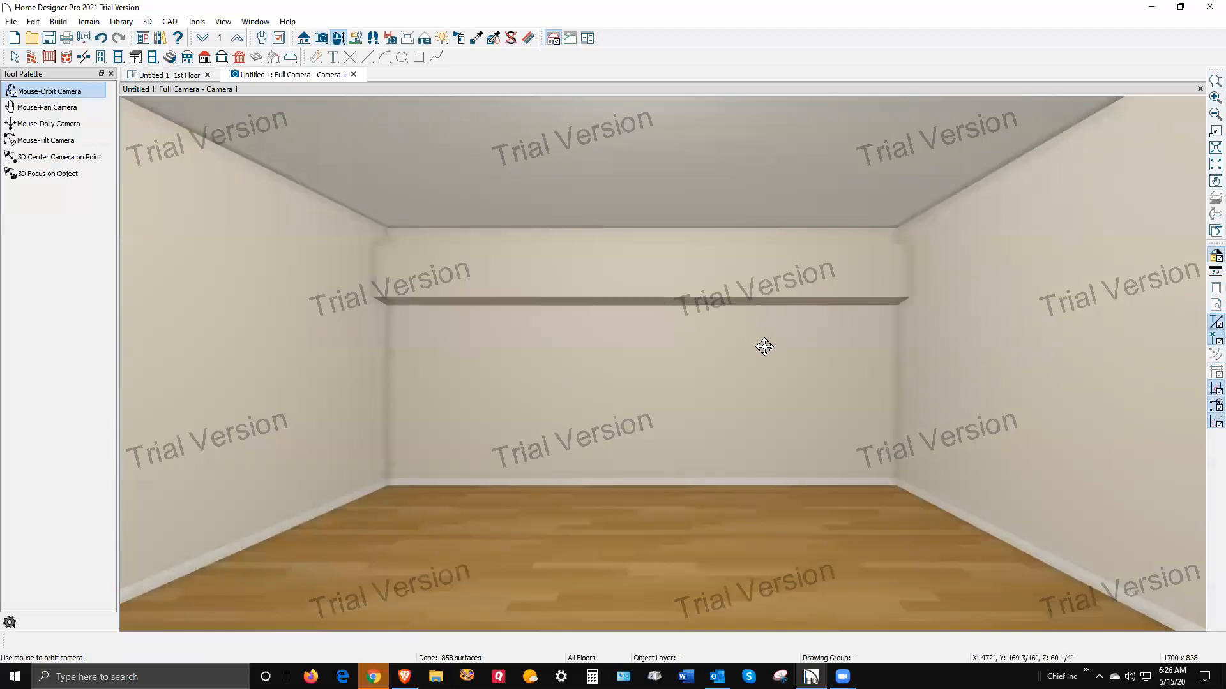
key("space")
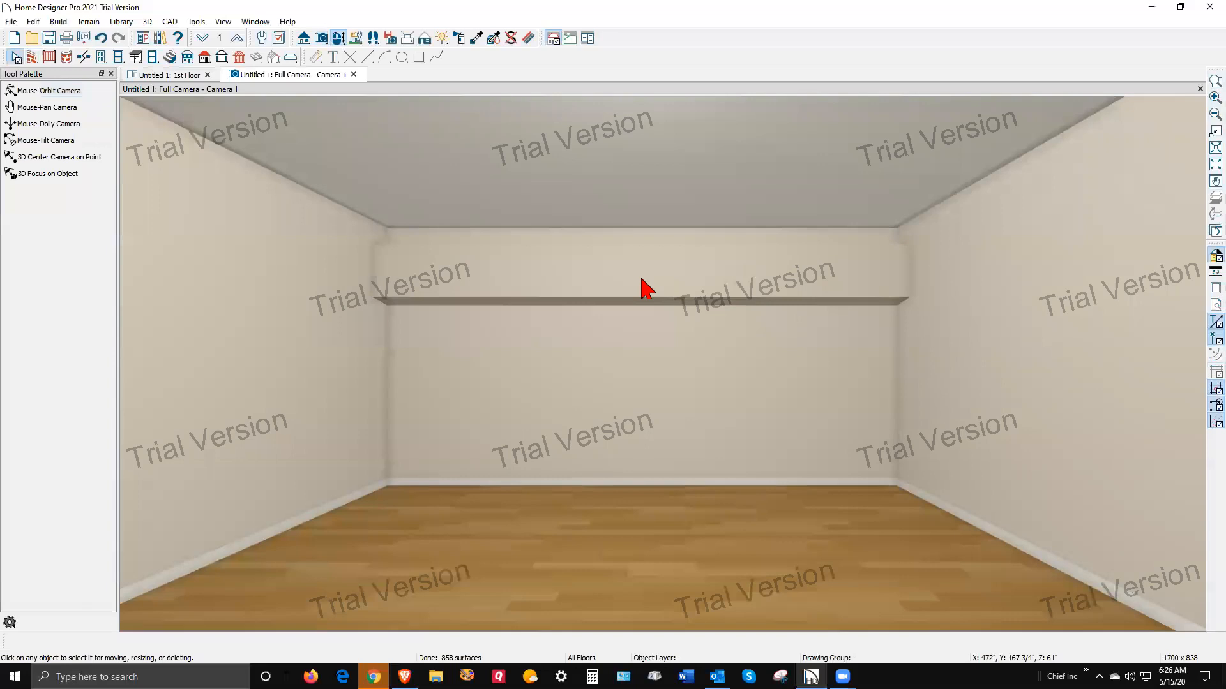
Step: Set the soffit's height to 8" and its depth to 8"
left_click(654, 284)
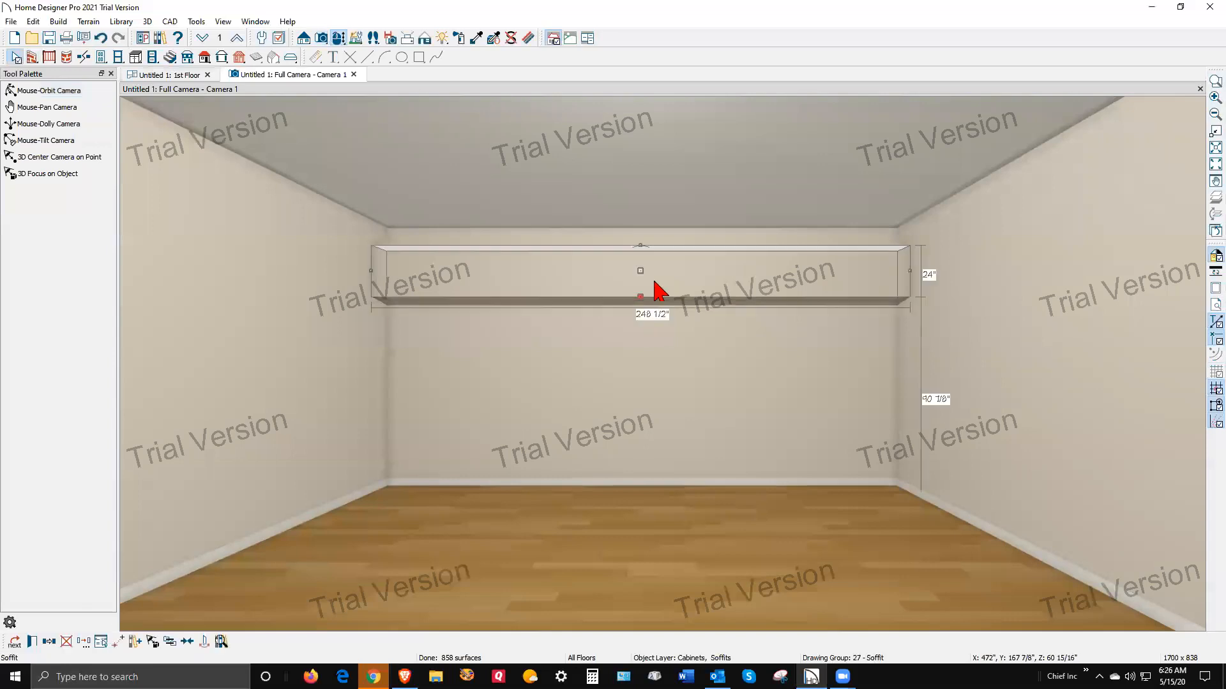
left_click(30, 644)
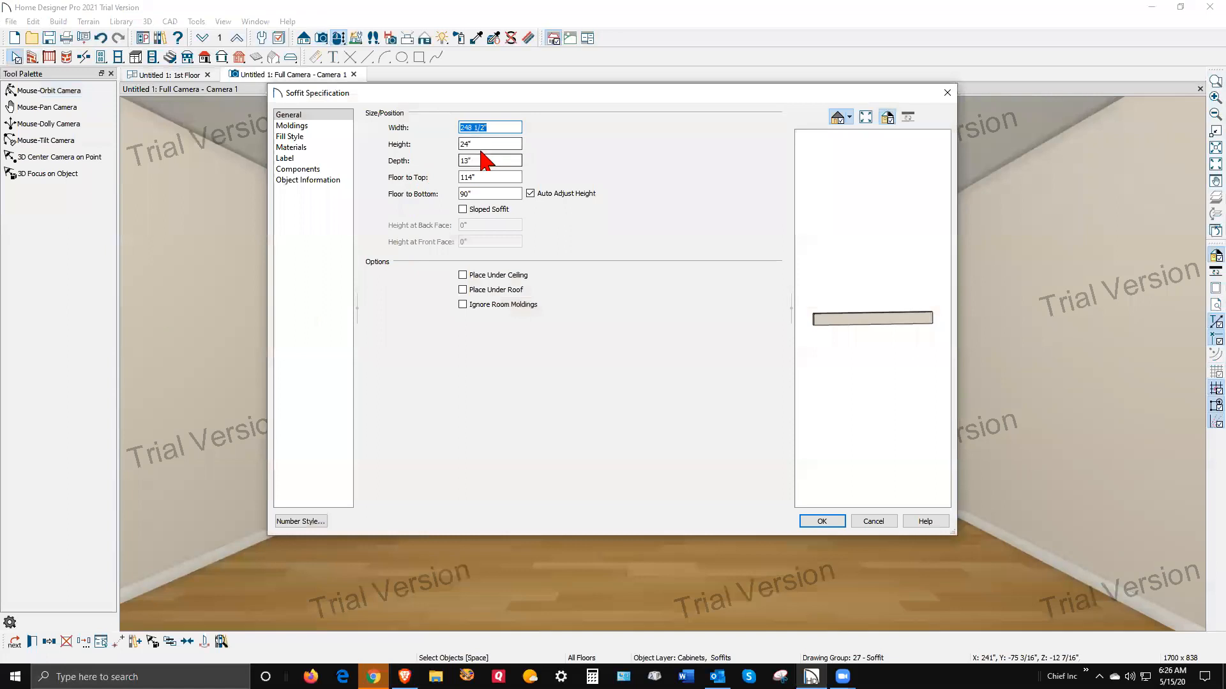
key("Tab")
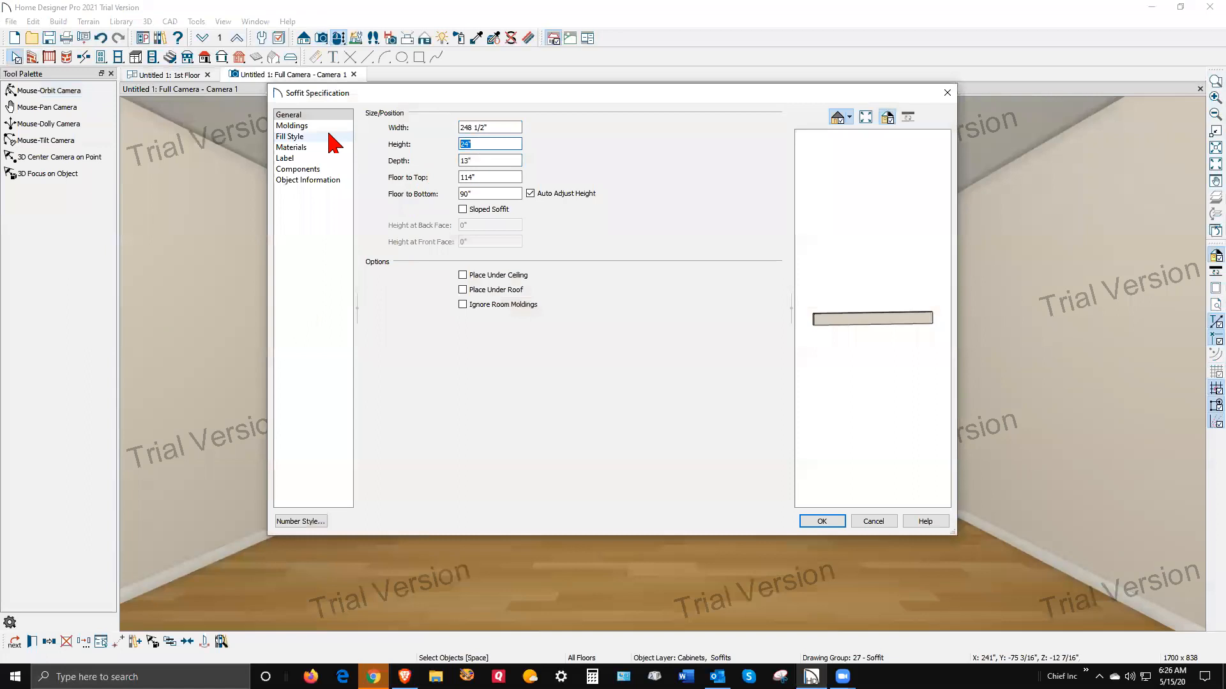
type("8")
key("Tab")
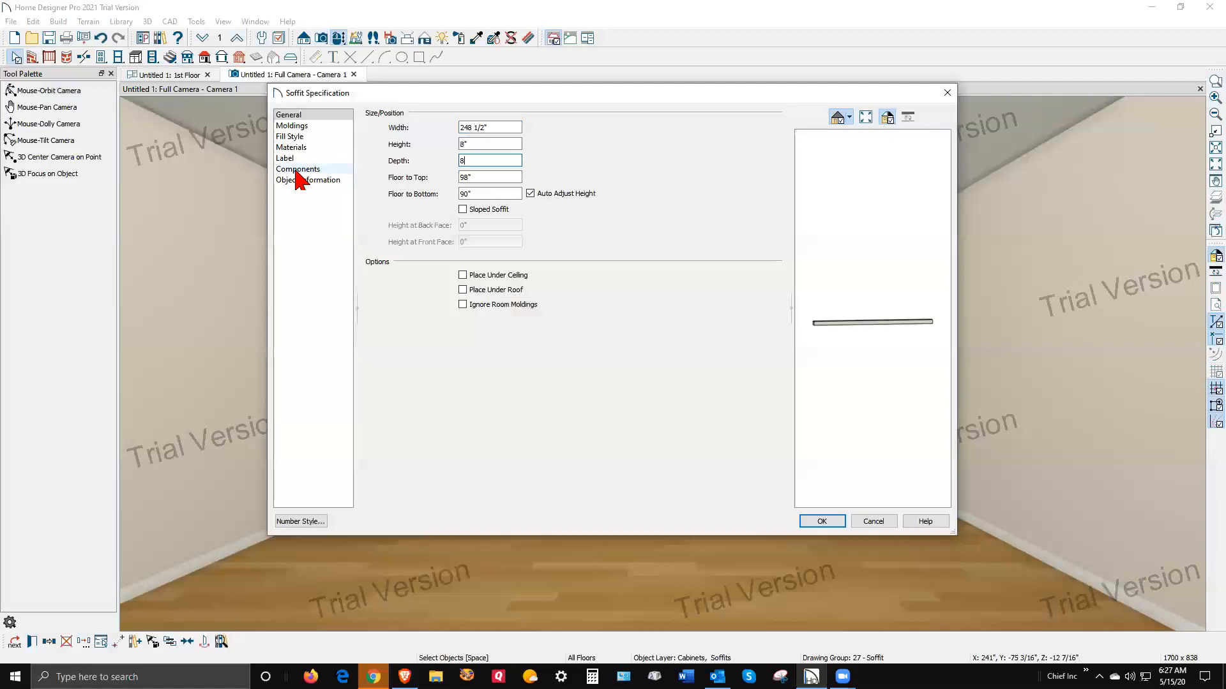
left_click(834, 521)
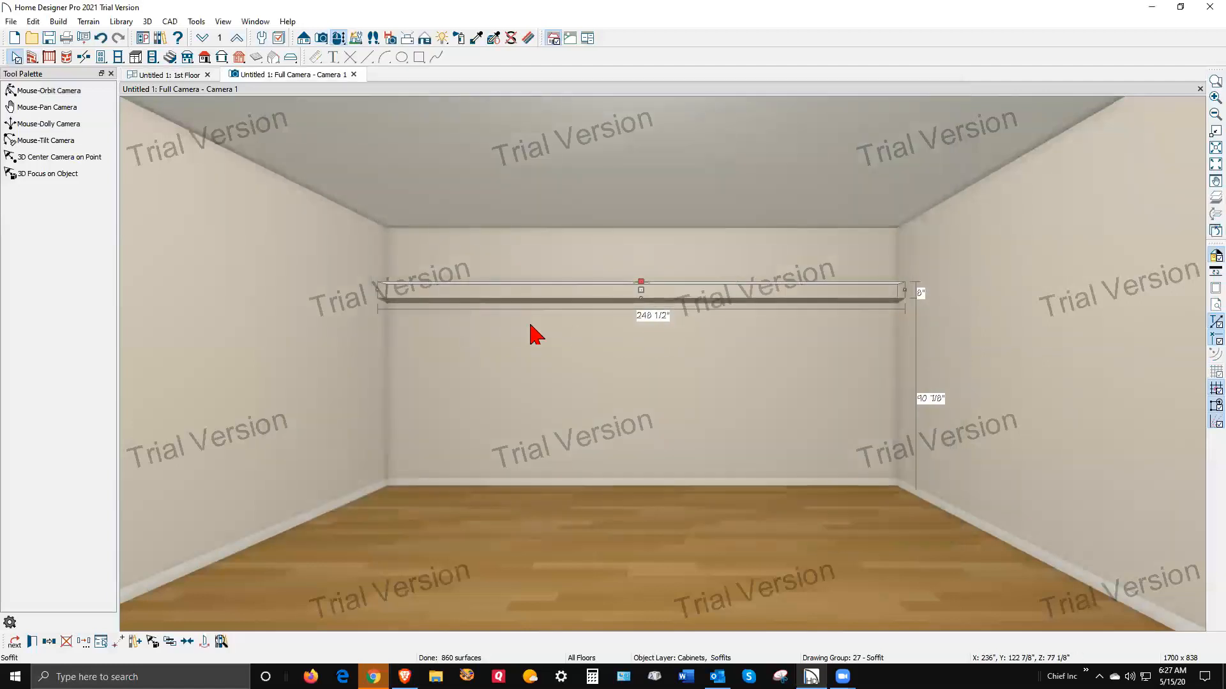
key("Escape")
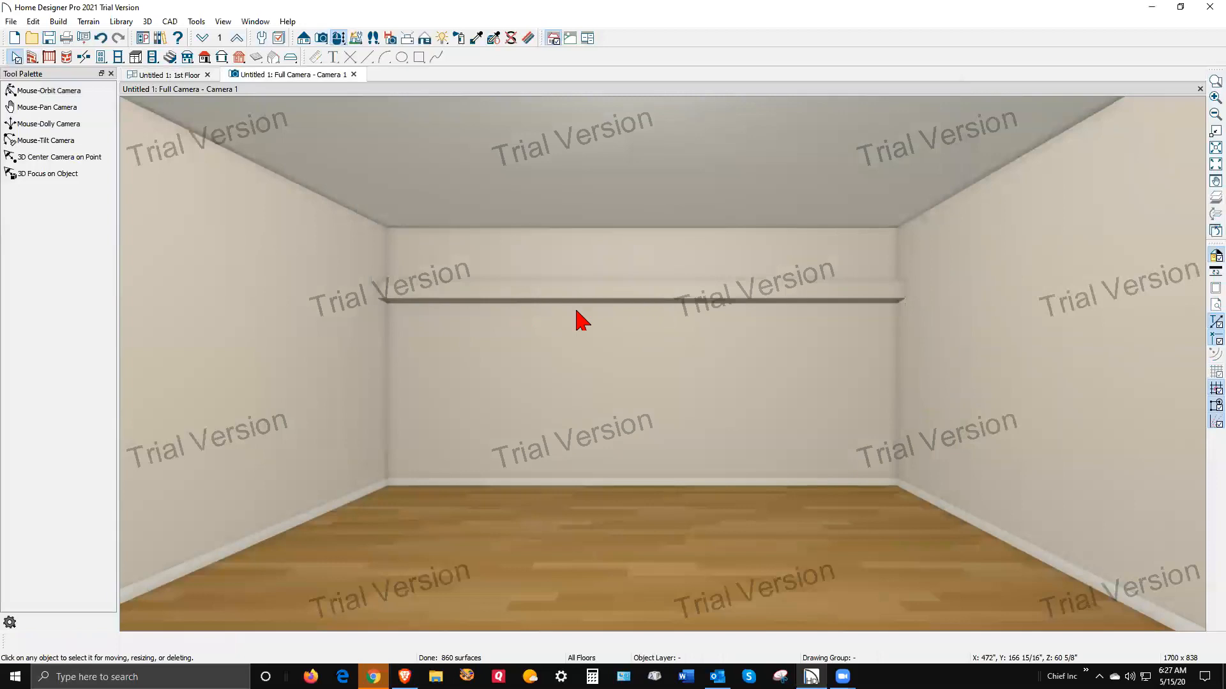
Step: Copy the soffit straight up the wall to just below the ceiling, with its bottom about 115" above the floor
right_click(617, 292)
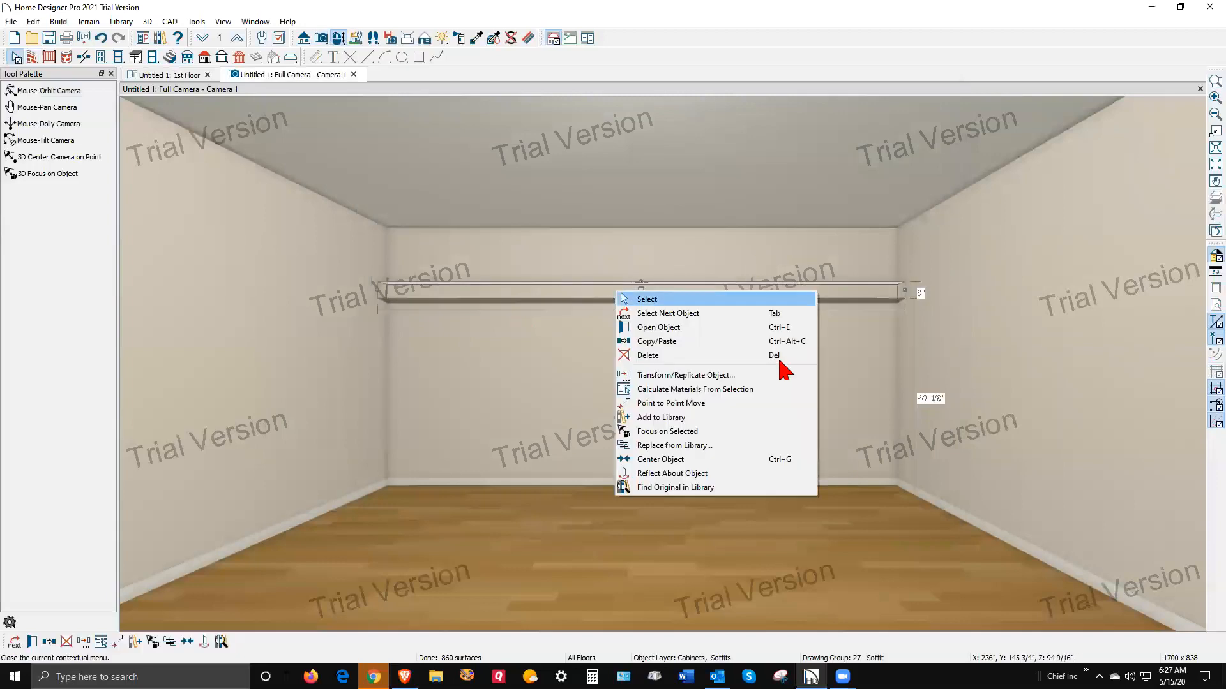
left_click(664, 341)
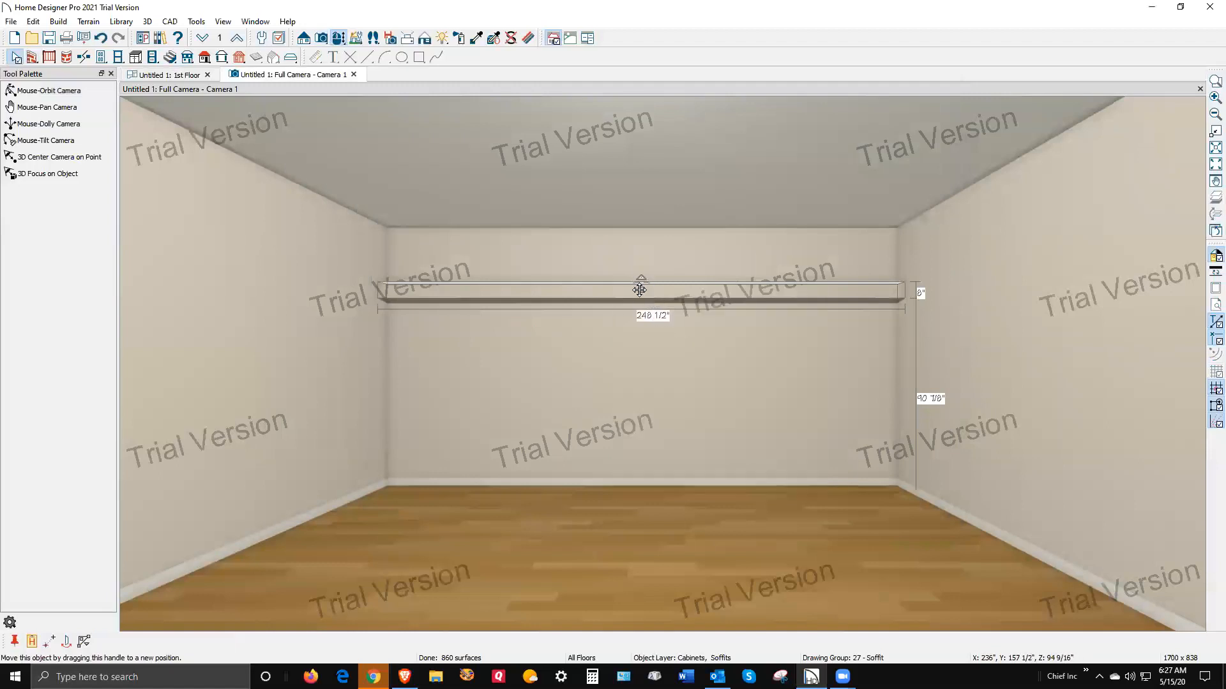
left_click_drag(639, 279, 639, 236)
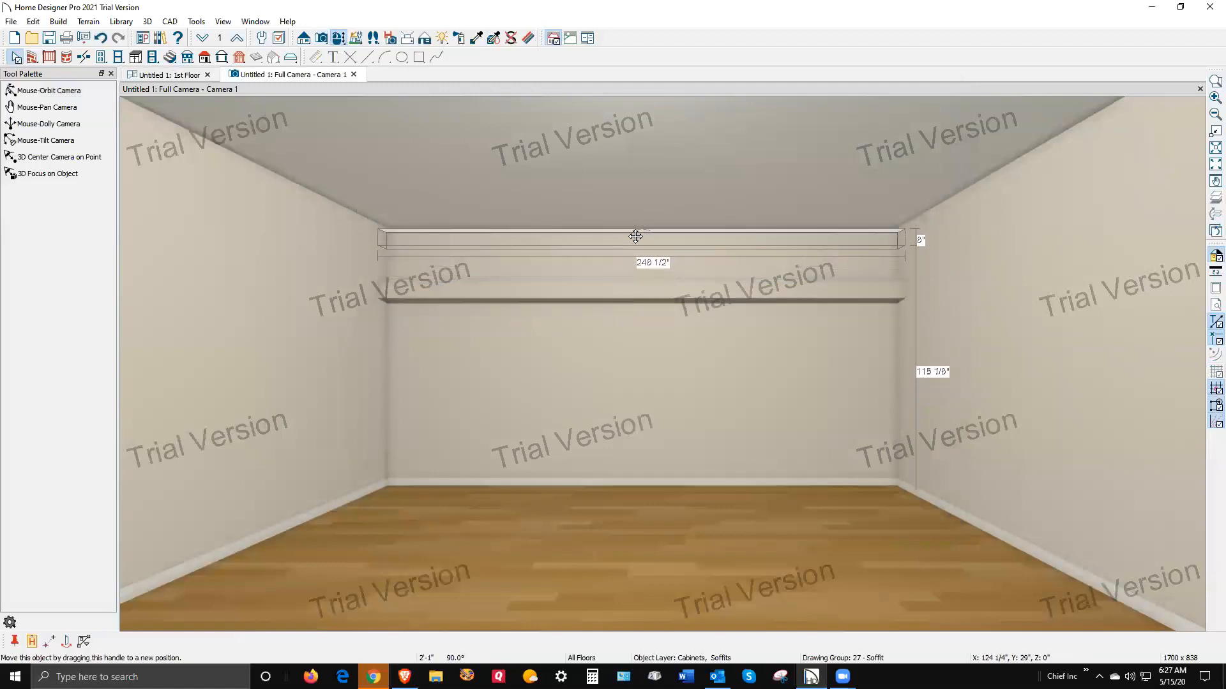
Step: Copy the finished ceiling height value from the room's structure settings, leaving the settings unchanged
left_click(538, 316)
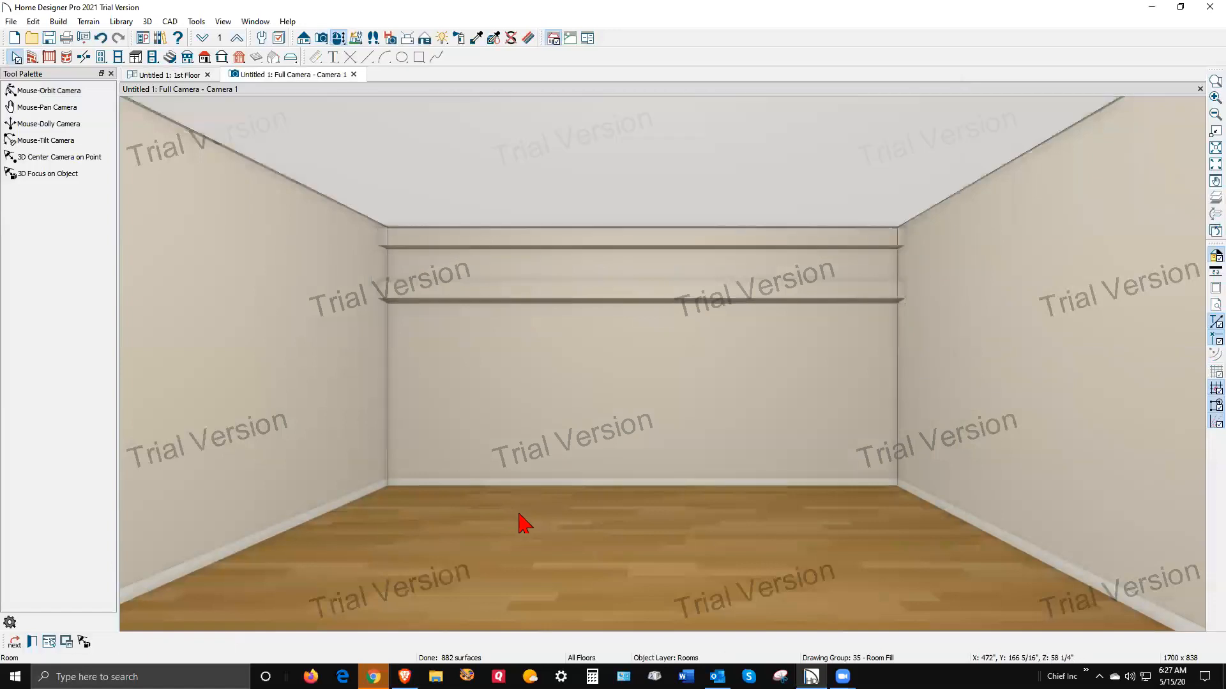
double_click(547, 317)
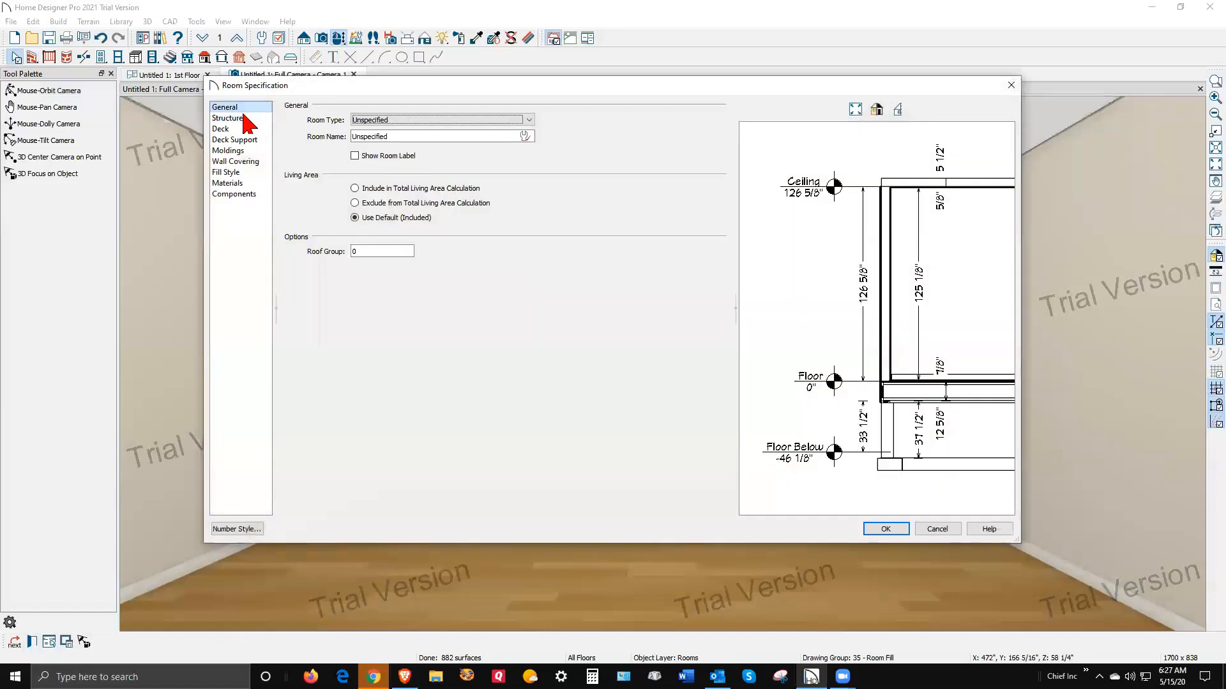
left_click(241, 120)
left_click(398, 220)
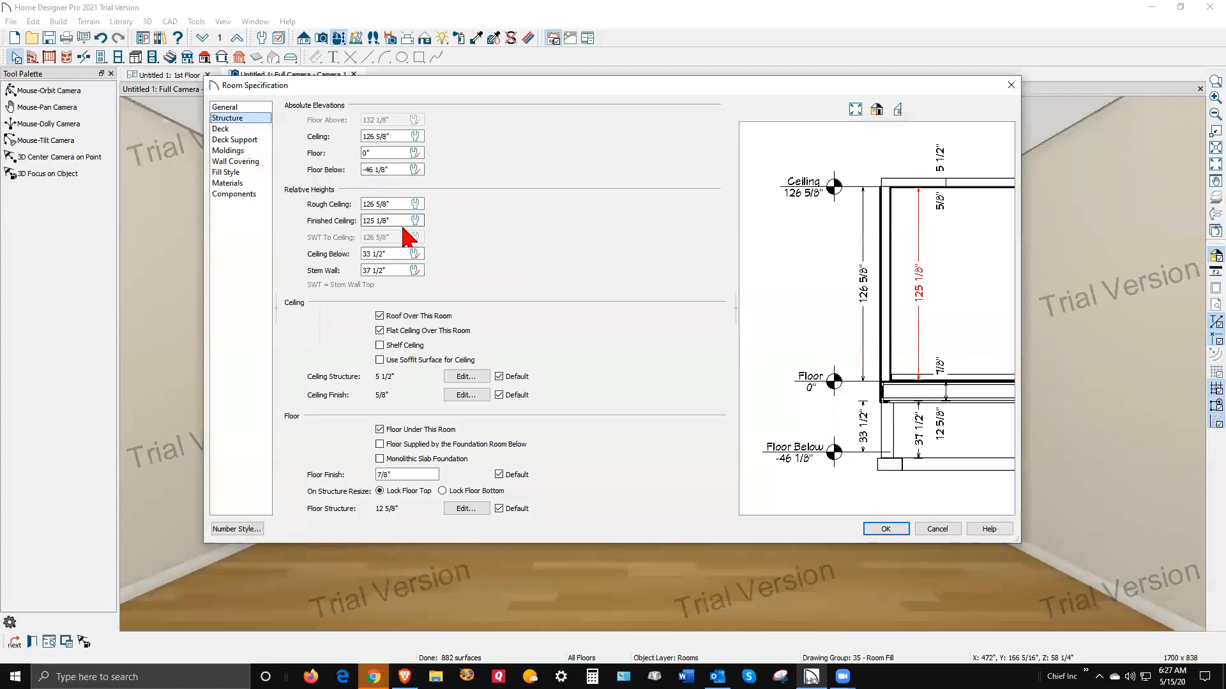
left_click_drag(344, 227, 297, 227)
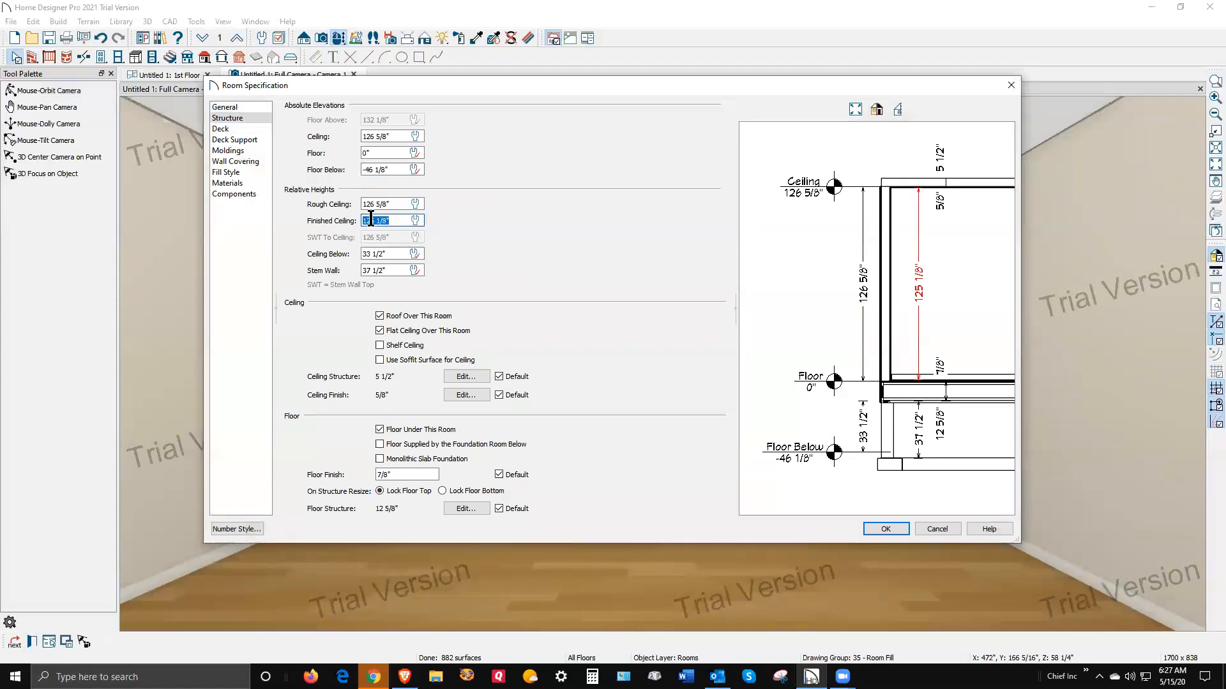
right_click(372, 220)
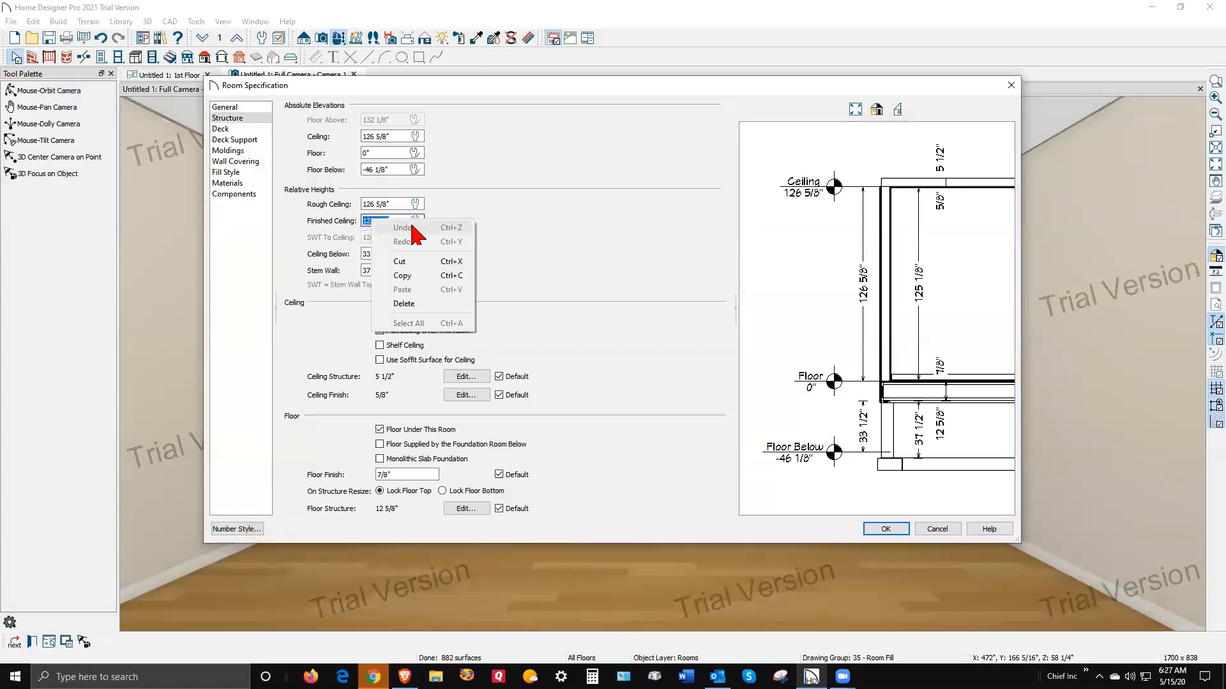
left_click(402, 275)
left_click(919, 530)
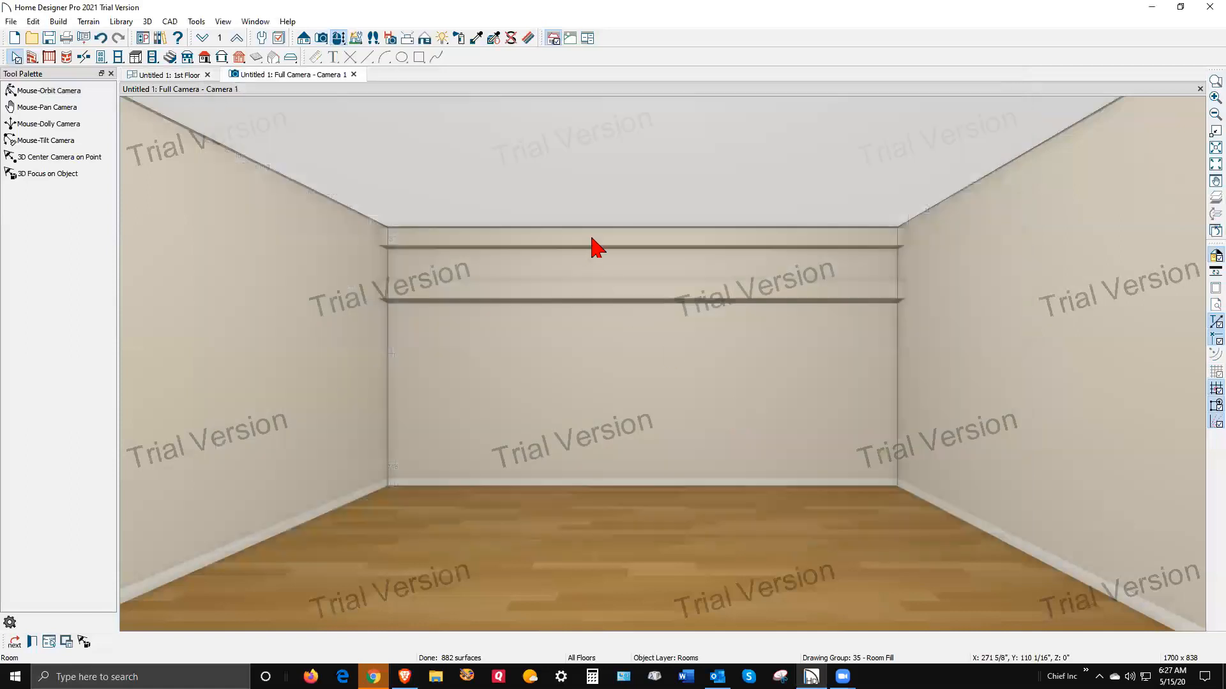
Step: Set the upper soffit's floor-to-top height to the copied 125 1/8" and its depth to 16"
left_click(594, 243)
left_click(32, 641)
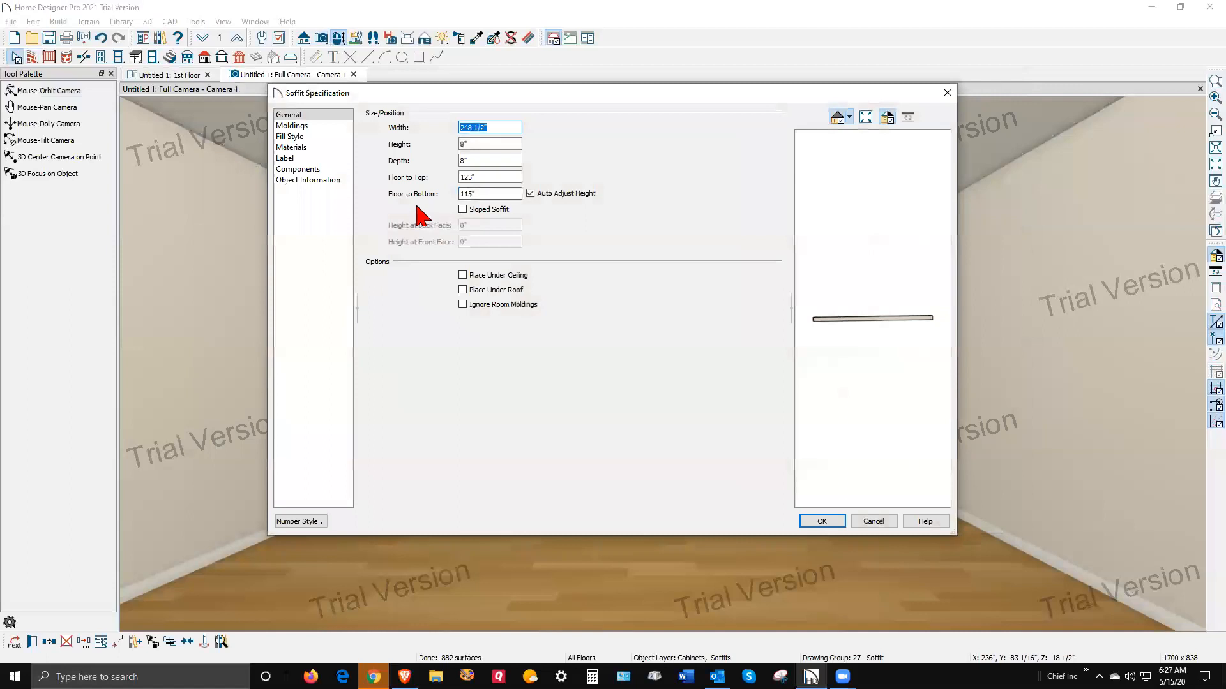
double_click(474, 178)
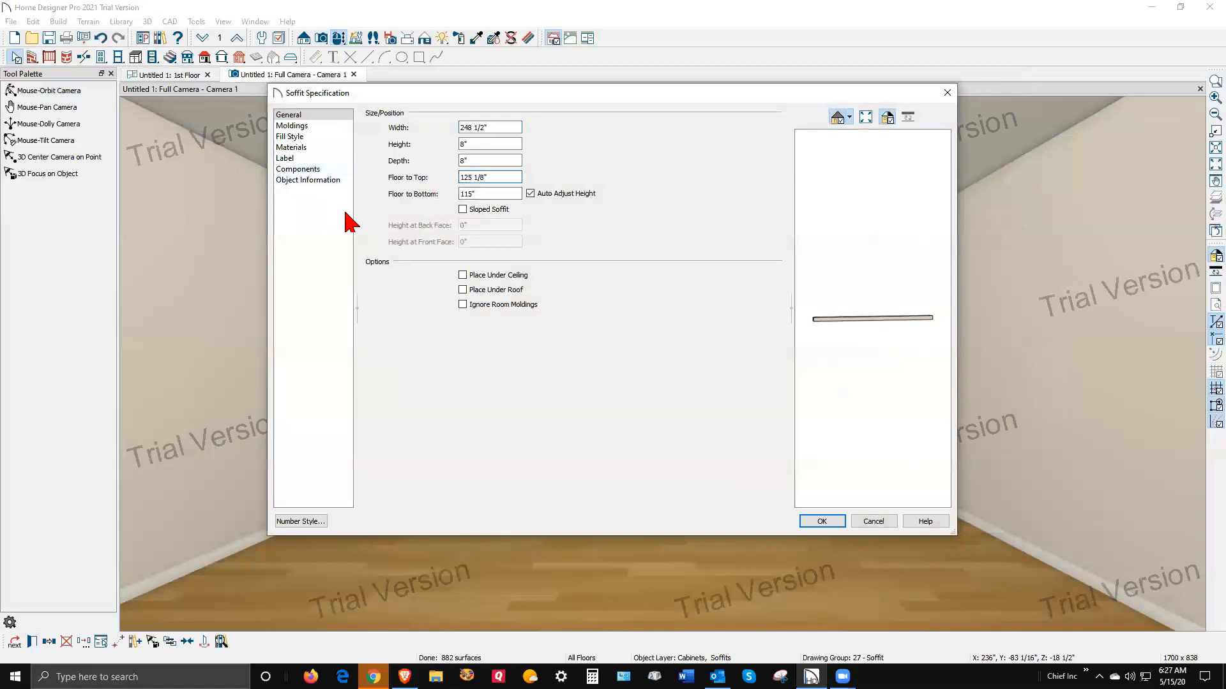
double_click(492, 161)
type("16")
left_click(824, 521)
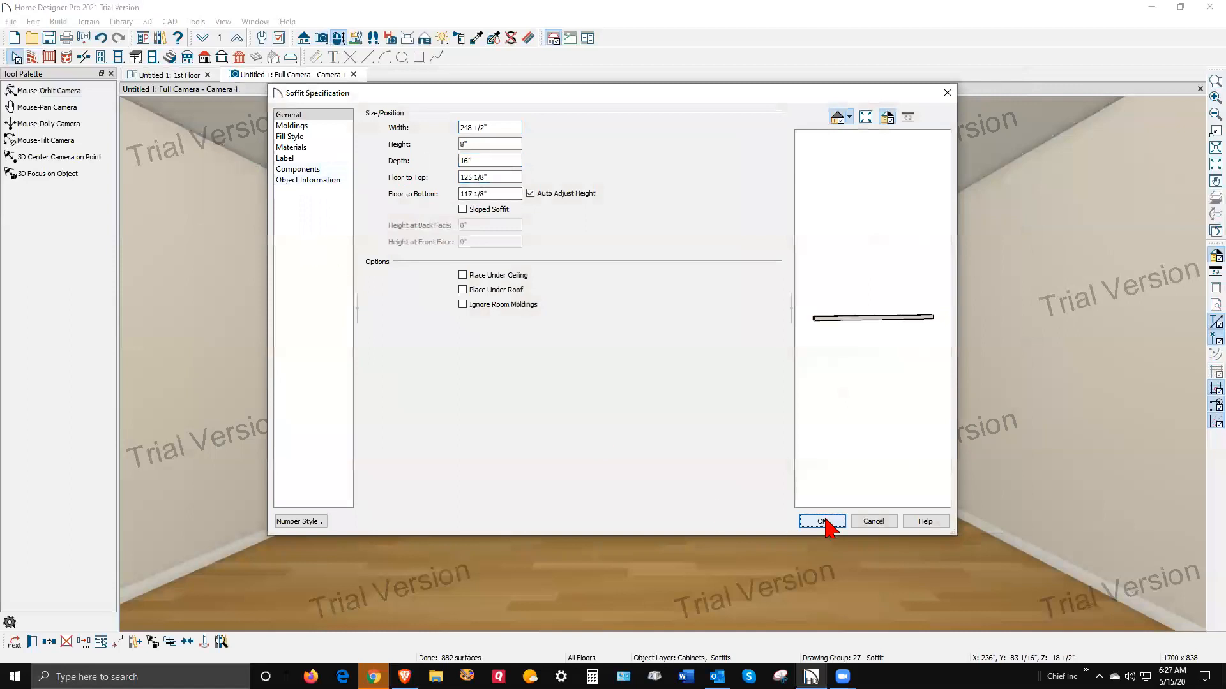
key("Escape")
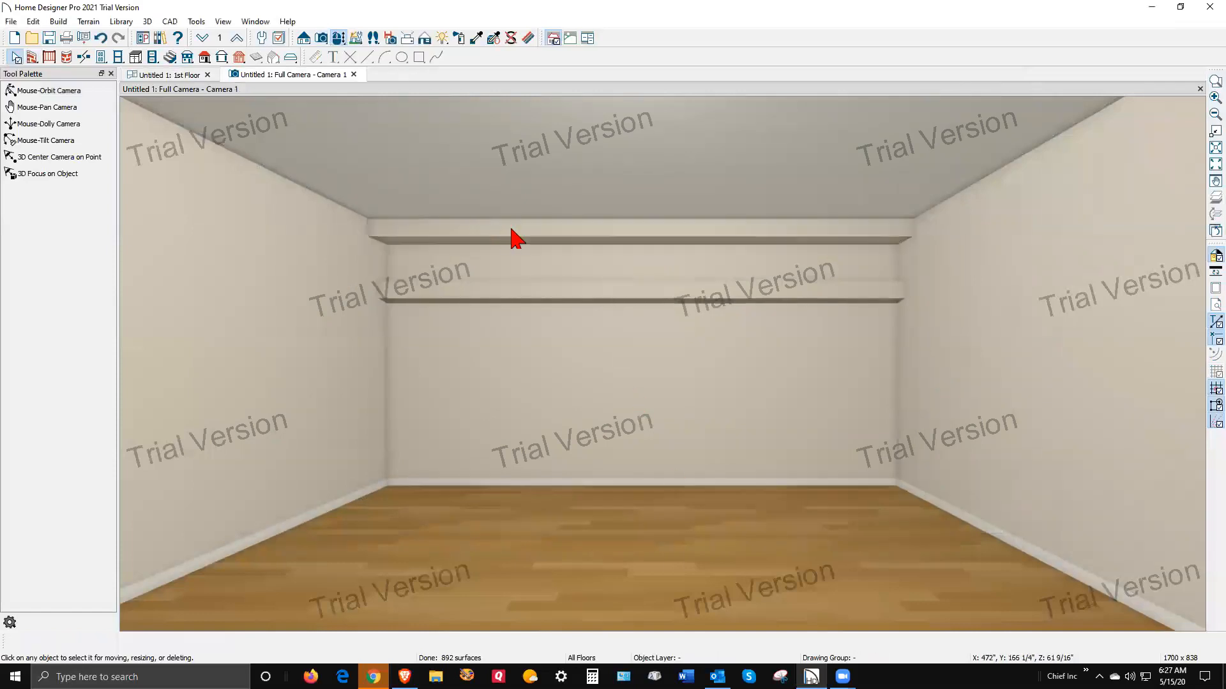
Step: Set the lower soffit's floor-to-top height to 125 1/8" minus 8" so that it sits directly beneath the upper soffit
right_click(670, 297)
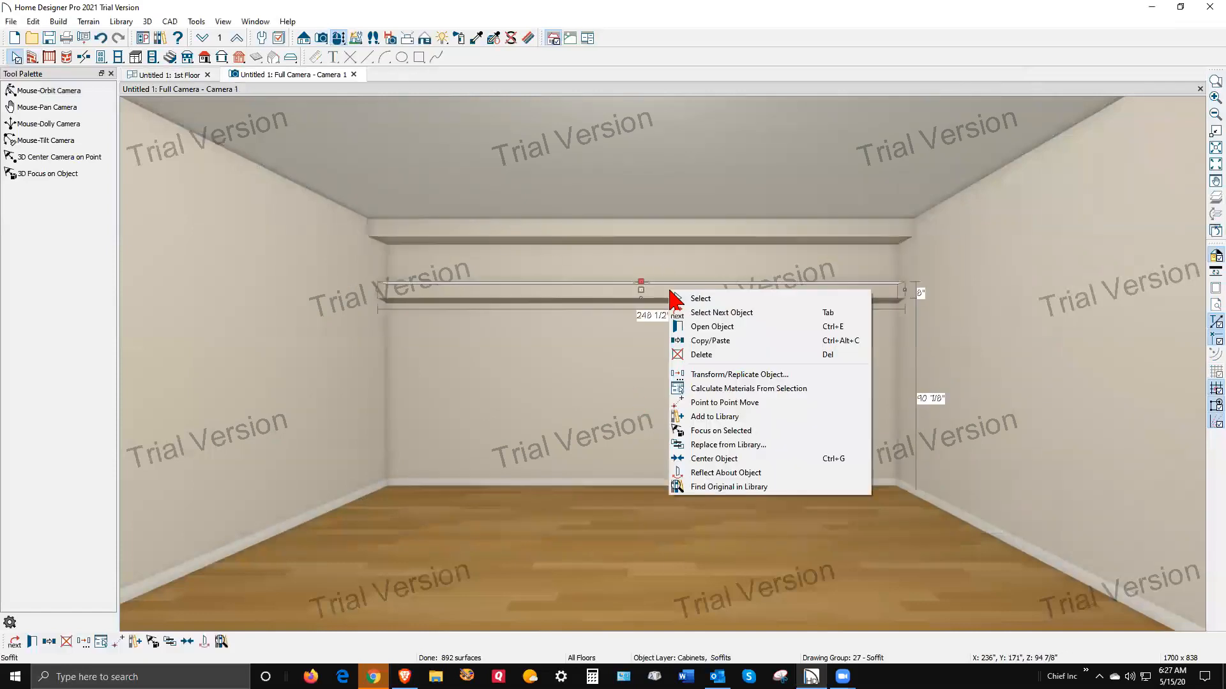
left_click(698, 327)
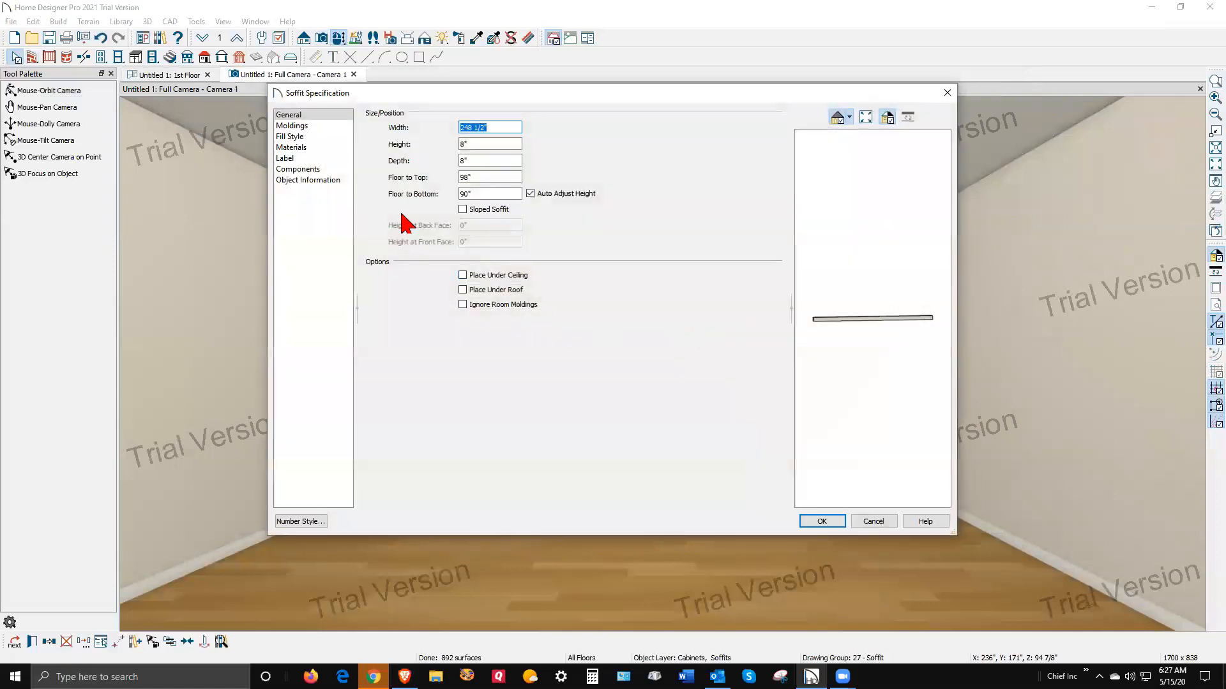
double_click(471, 176)
type("-8")
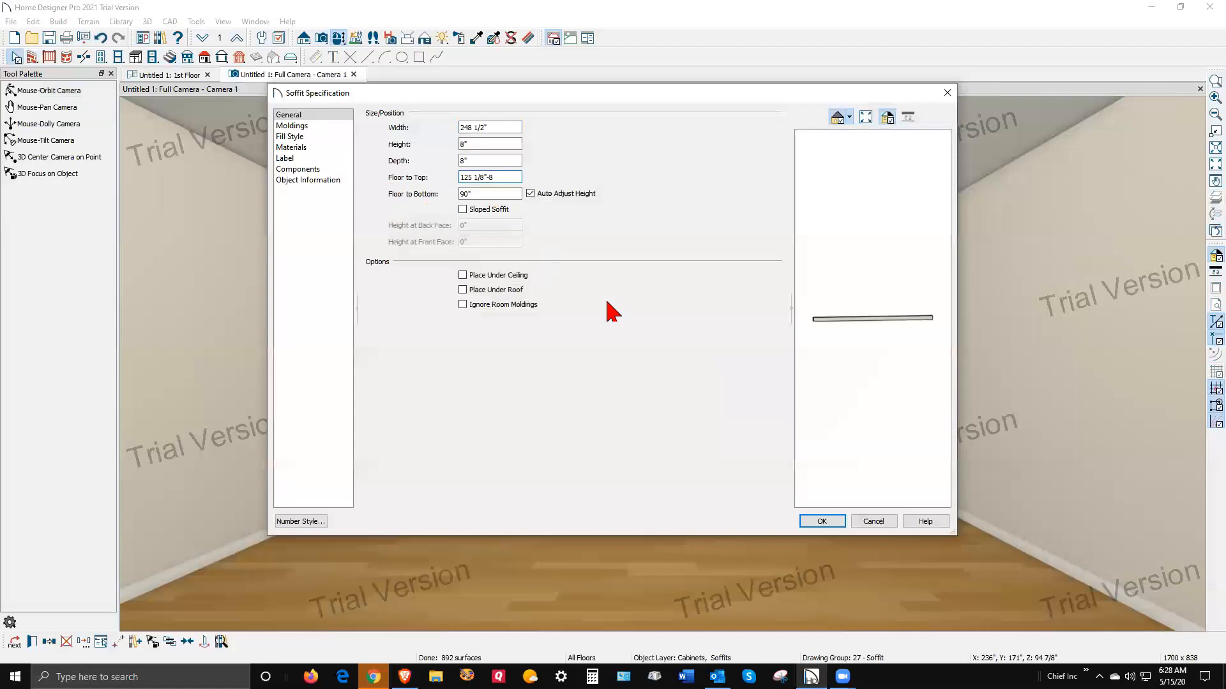
key("Tab")
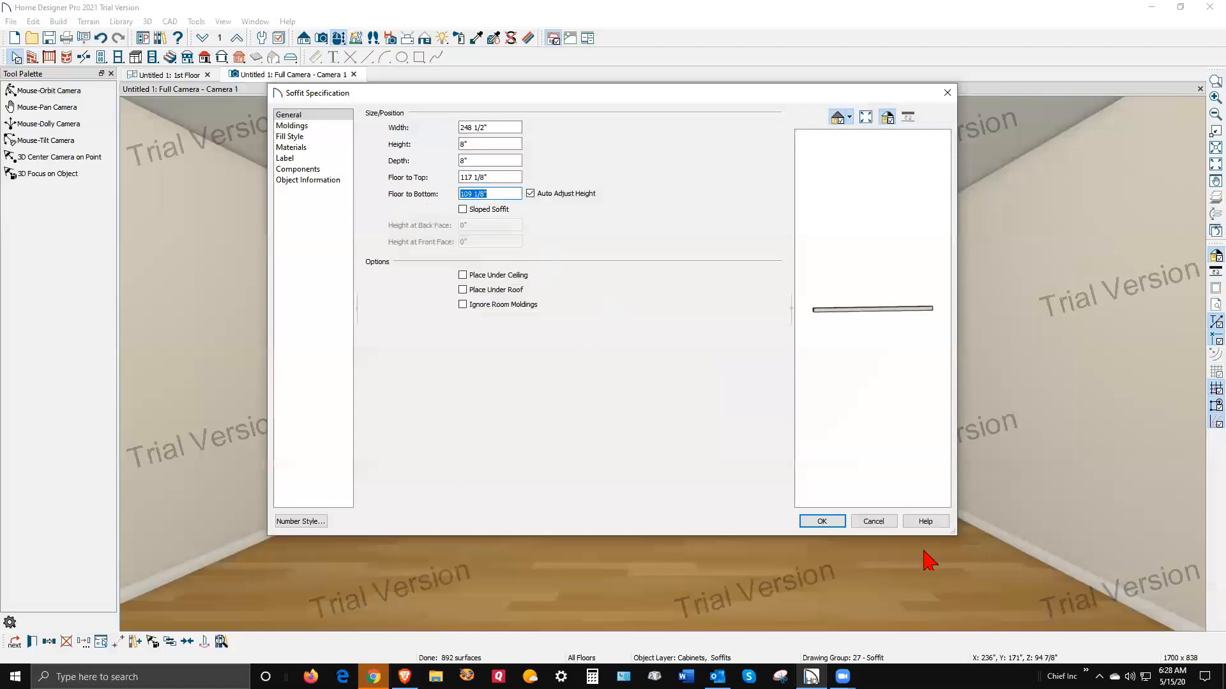
left_click(825, 522)
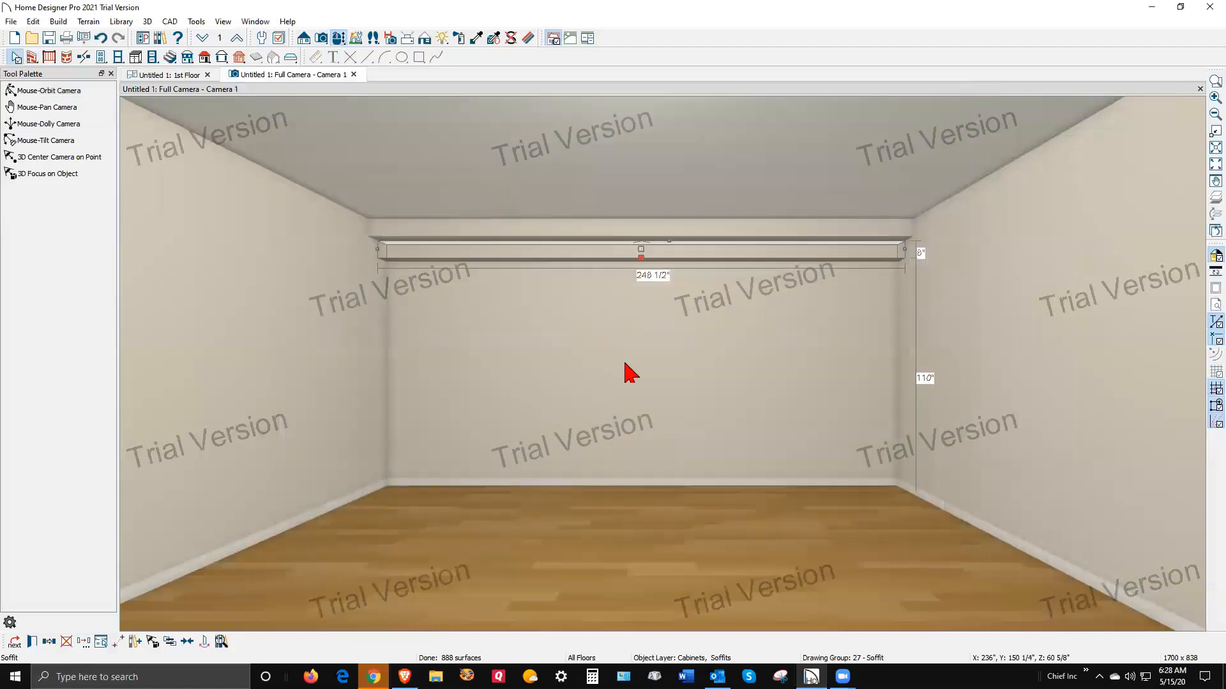
key("Escape")
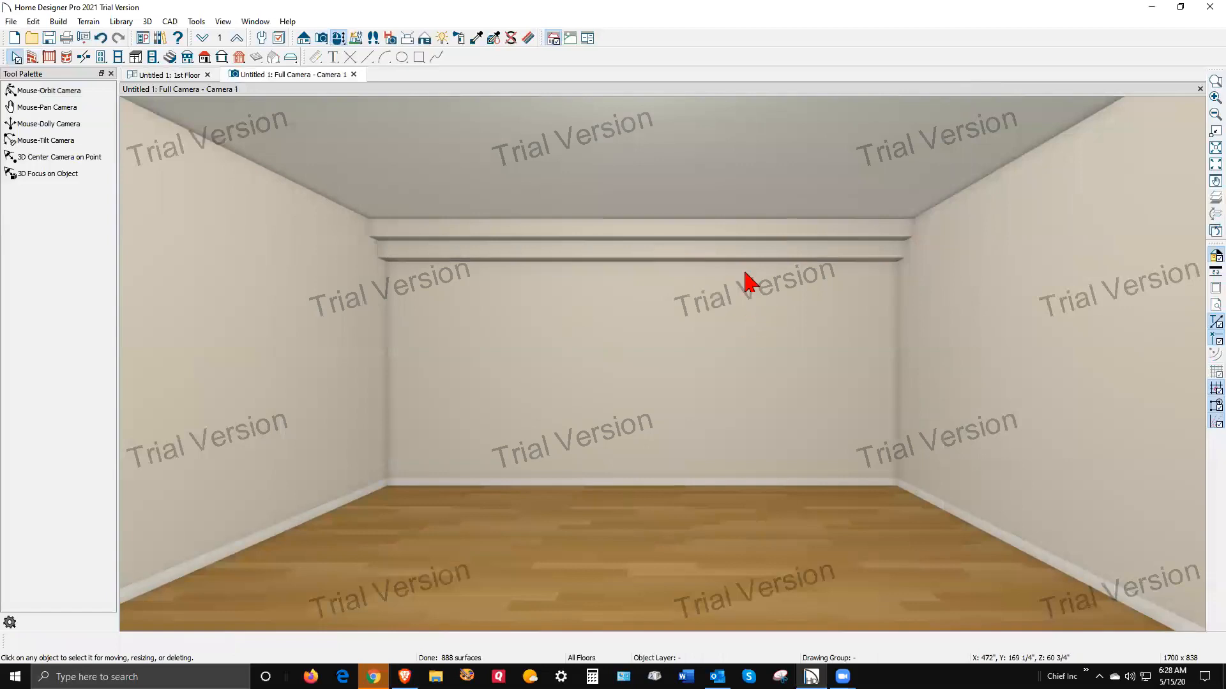
scroll(723, 256, "up", 2)
scroll(728, 281, "down", 2)
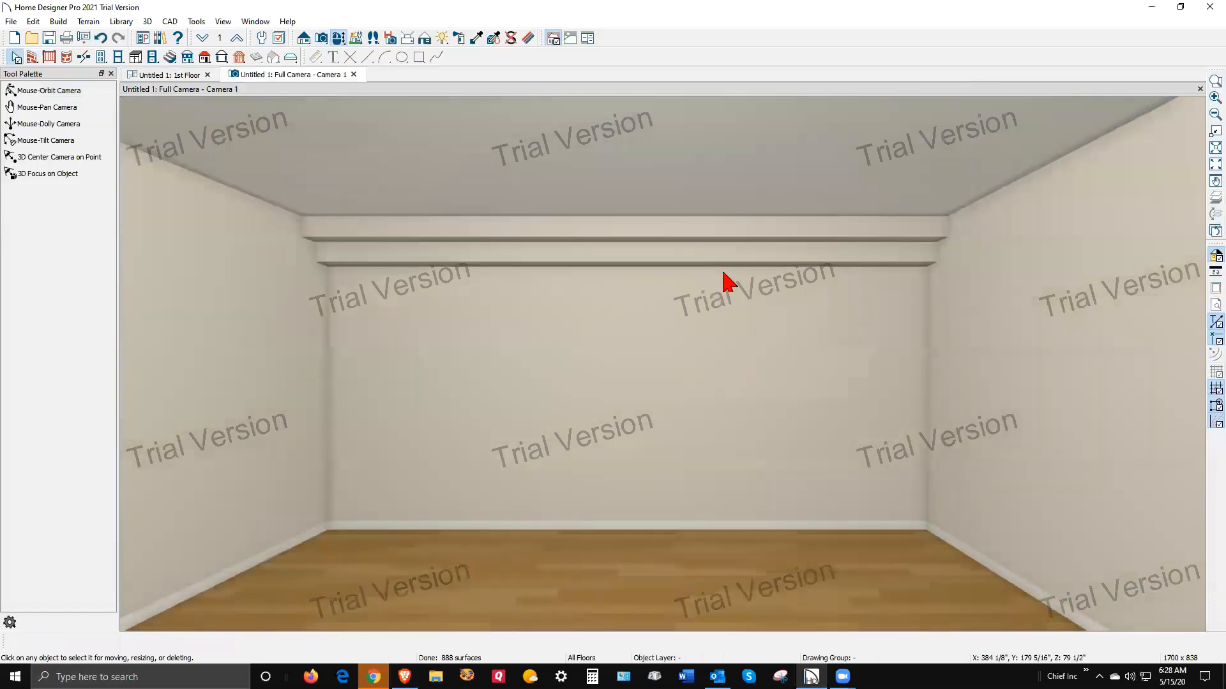
scroll(727, 281, "down", 2)
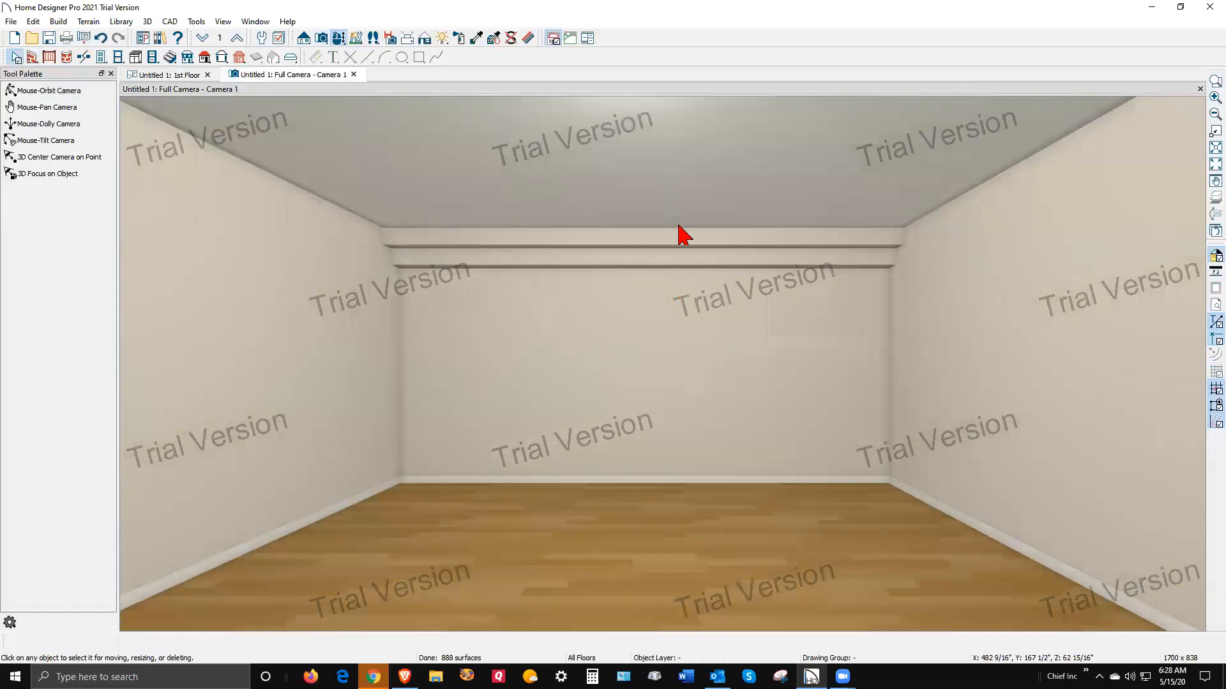
Step: In the 1st Floor plan, copy both stacked soffits from the left wall to the right, lower and upper walls using sticky copy mode
key("ctrl+Tab")
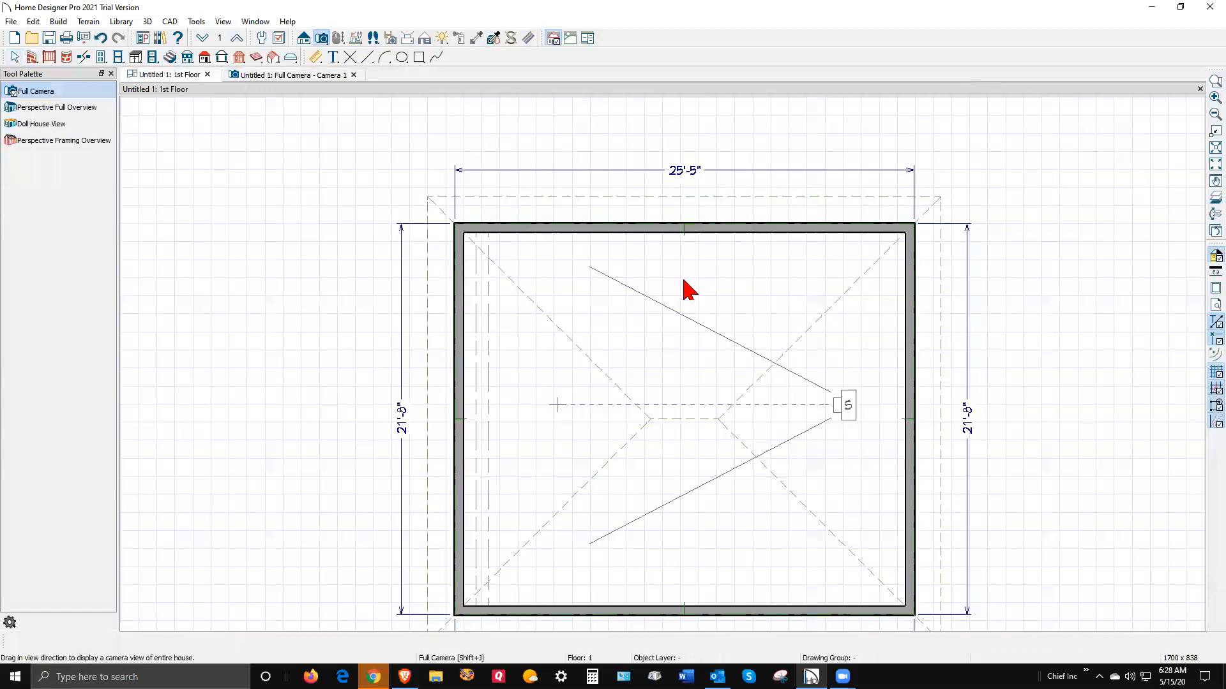
scroll(638, 304, "down", 2)
scroll(538, 466, "up", 3)
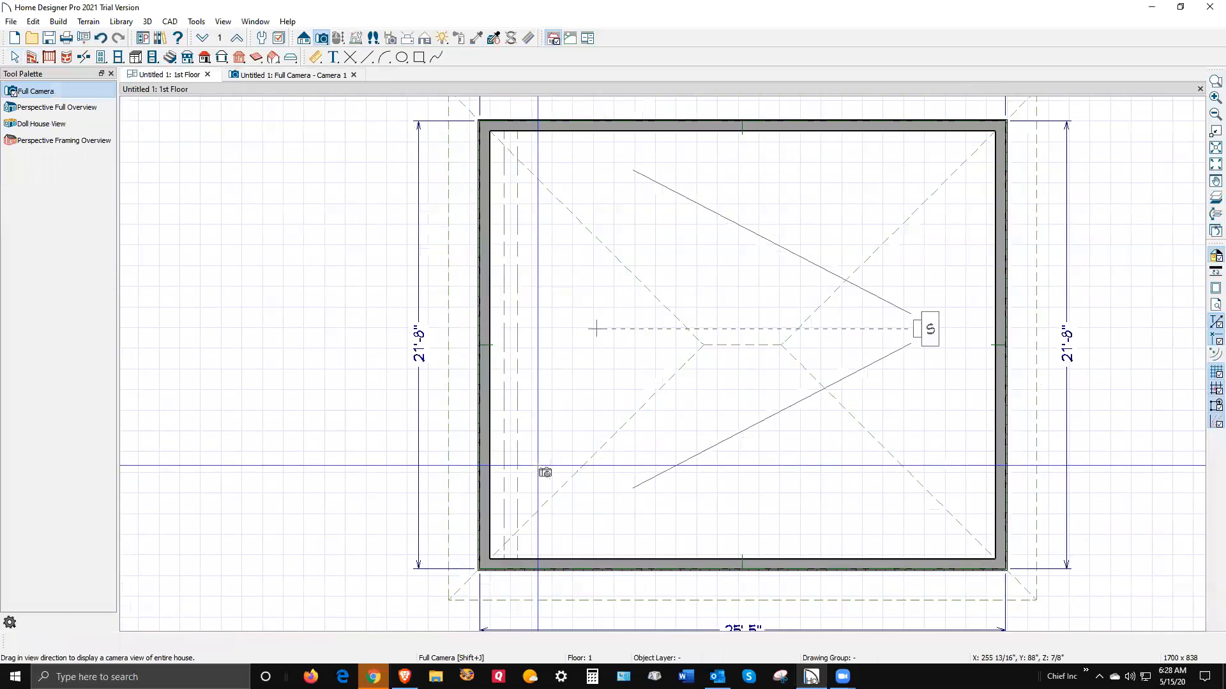
key("space")
left_click(518, 415)
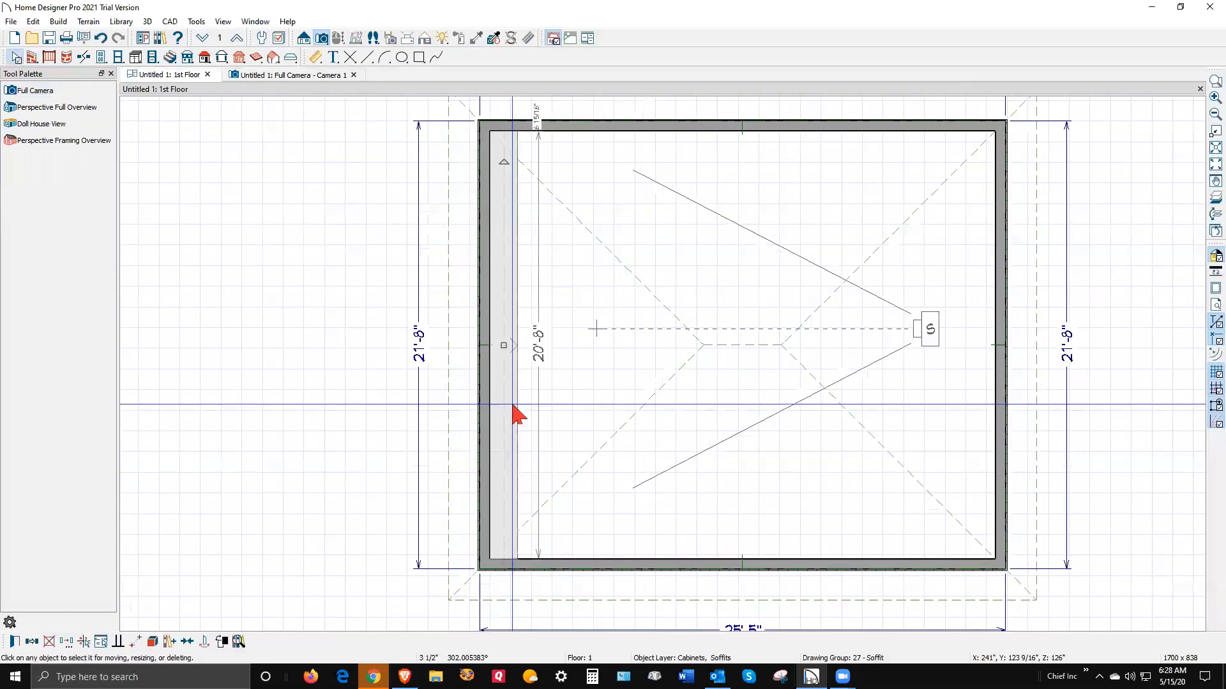
left_click(499, 402)
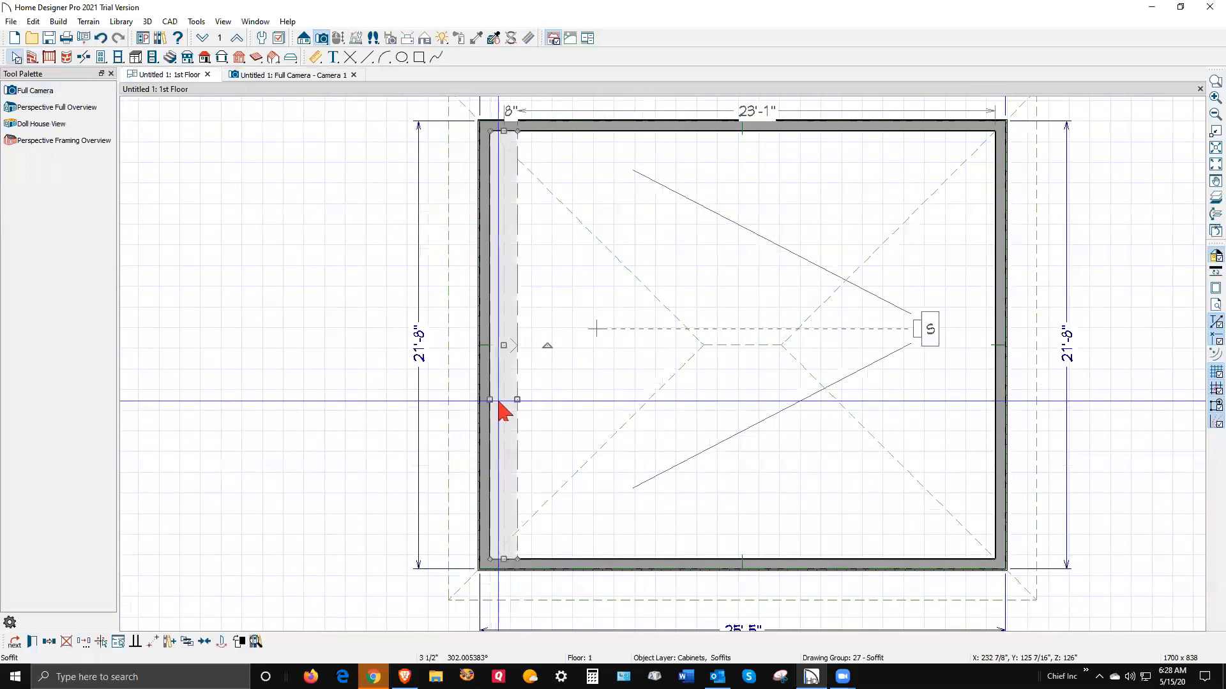
left_click(498, 401)
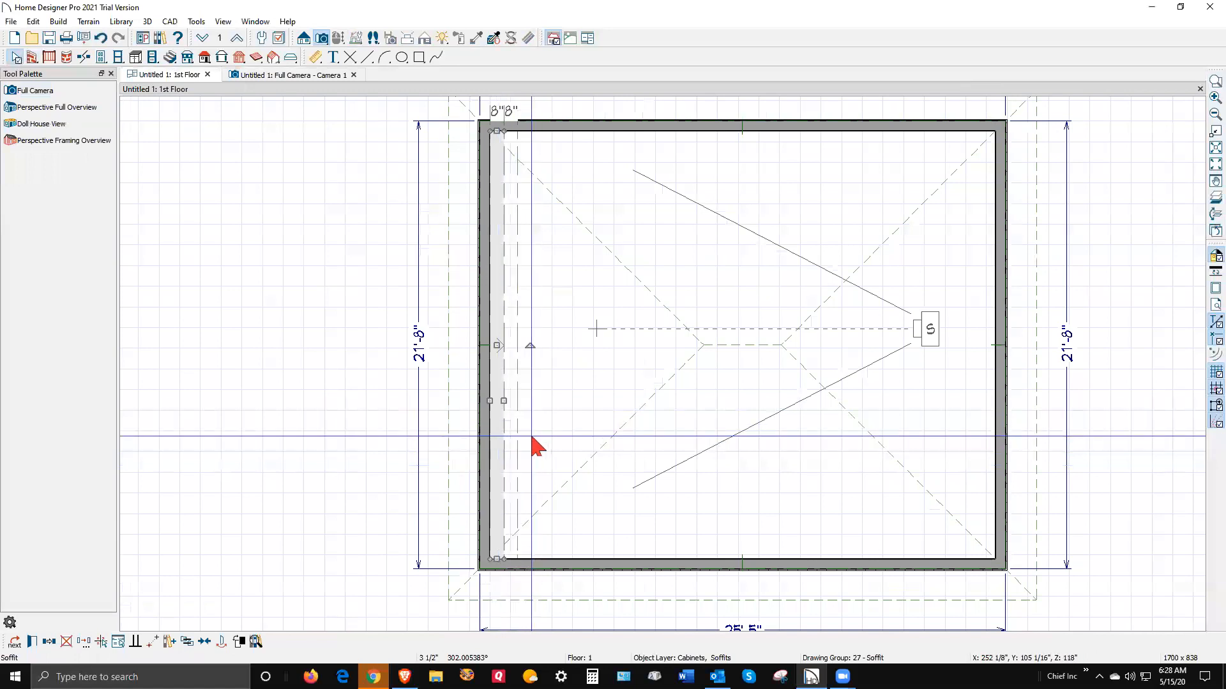
left_click(515, 434)
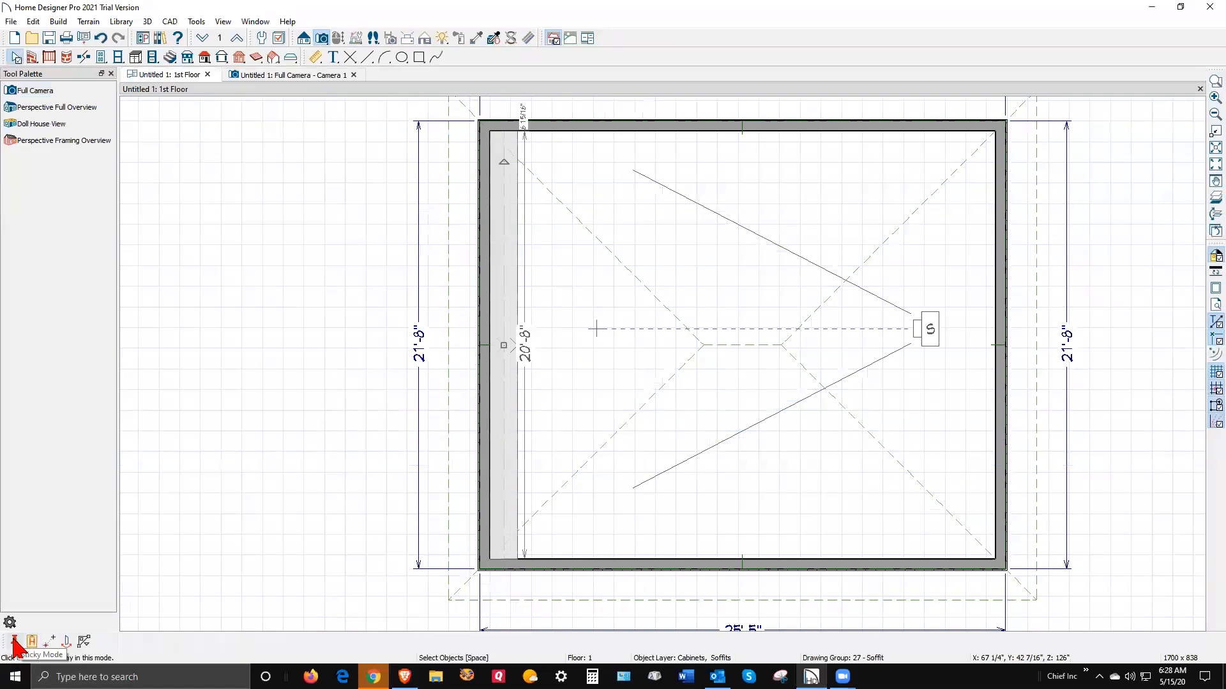
left_click(14, 643)
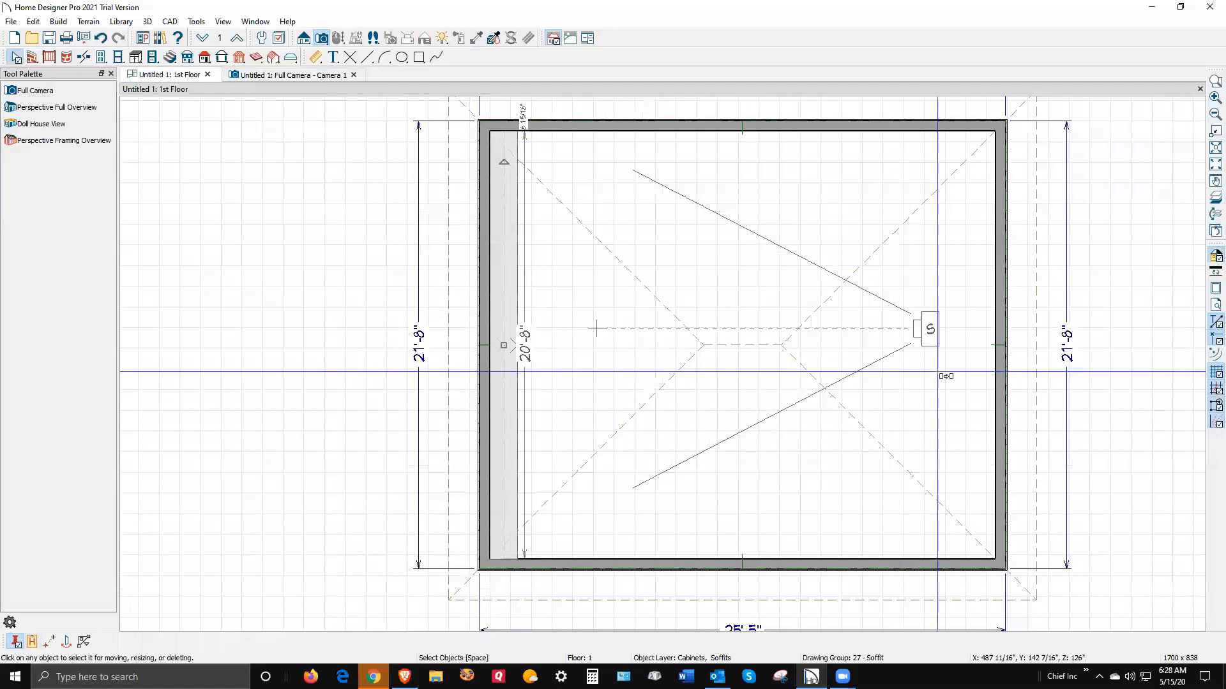
left_click(995, 345)
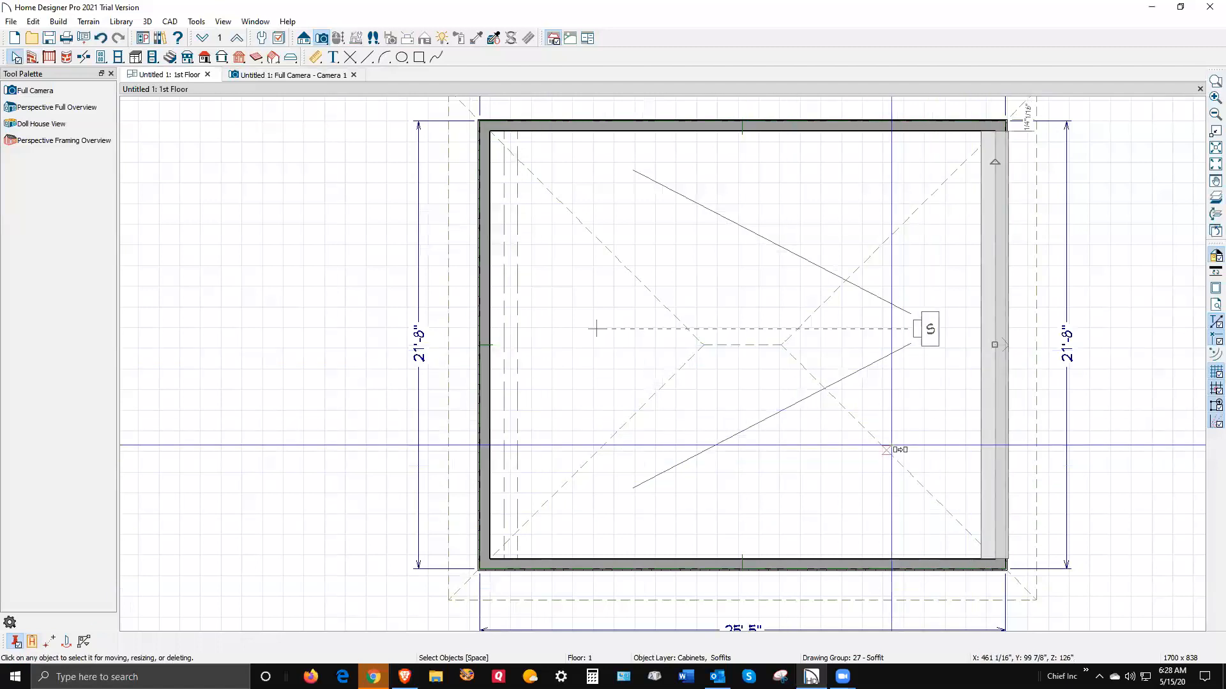
left_click(775, 549)
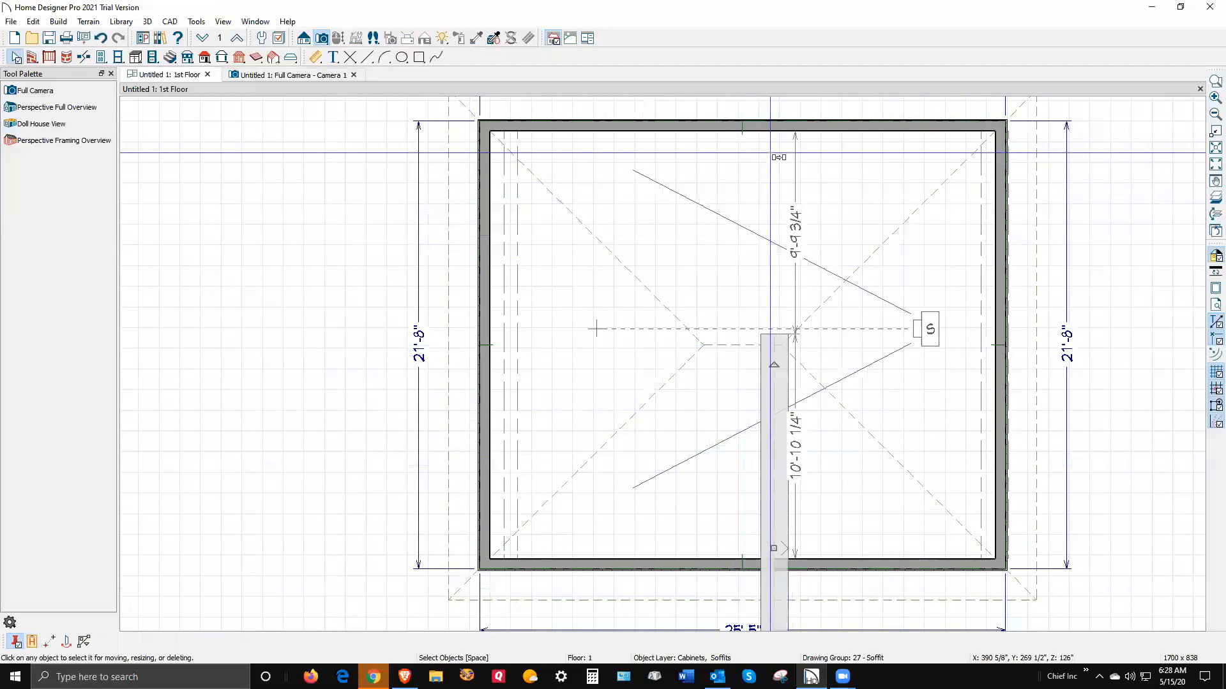
left_click(769, 140)
Step: Rotate a copy of the upper-wall soffit pair by 90° and place a copy along the upper wall, starting near the left-wall soffits
scroll(765, 336, "down", 5)
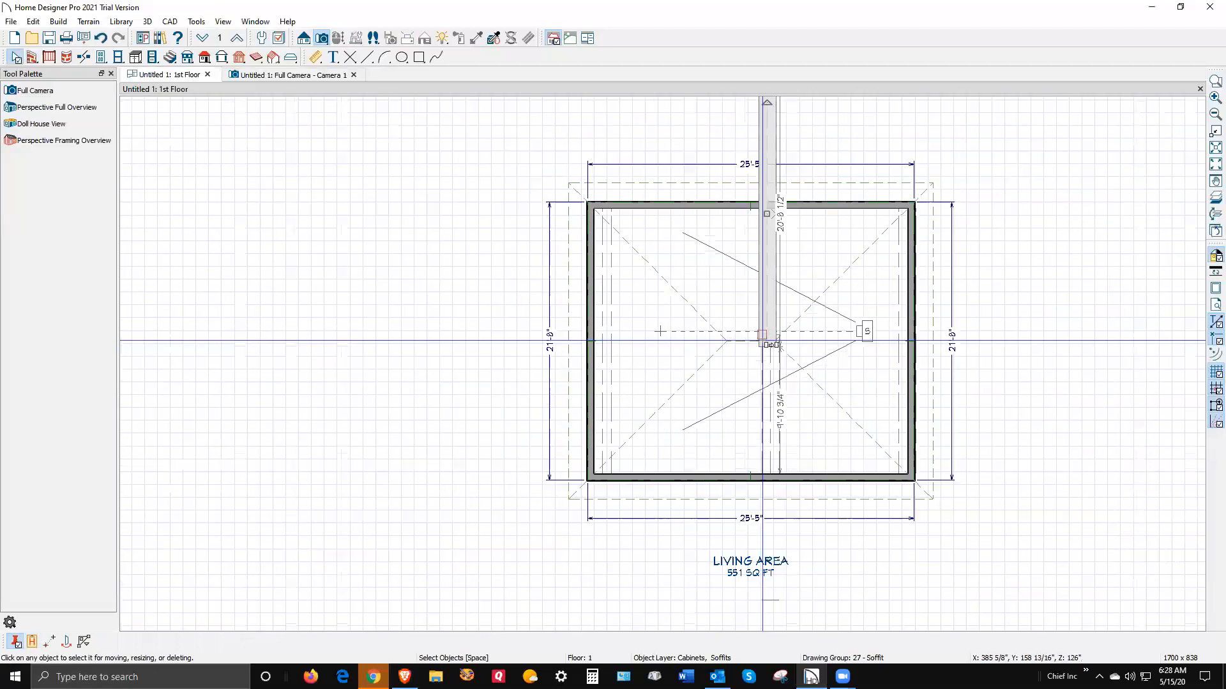
scroll(784, 242, "down", 2)
scroll(787, 192, "up", 3)
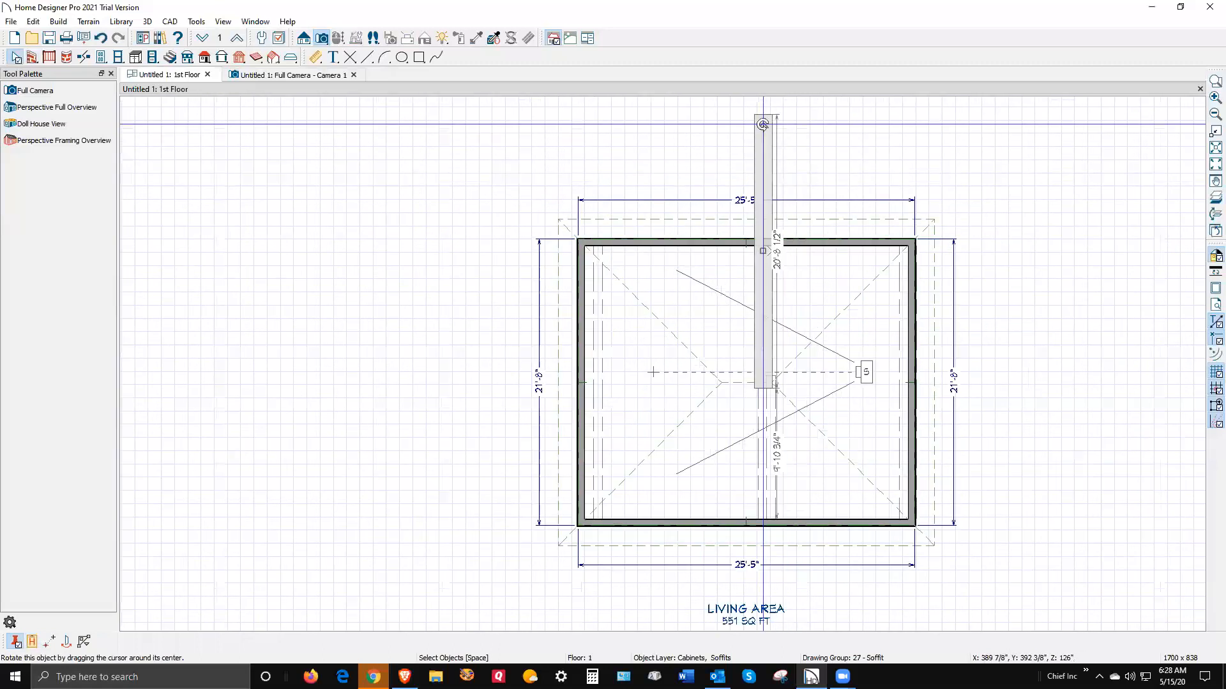
left_click_drag(763, 124, 623, 252)
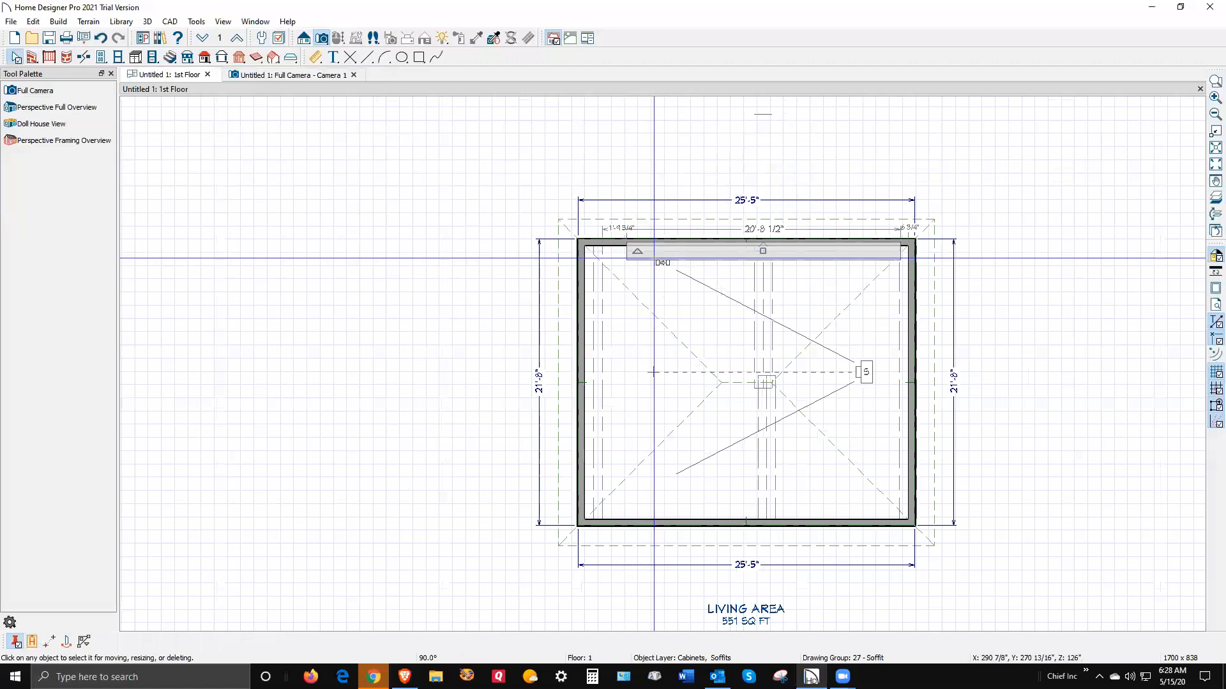
scroll(656, 255, "up", 2)
scroll(695, 256, "up", 3)
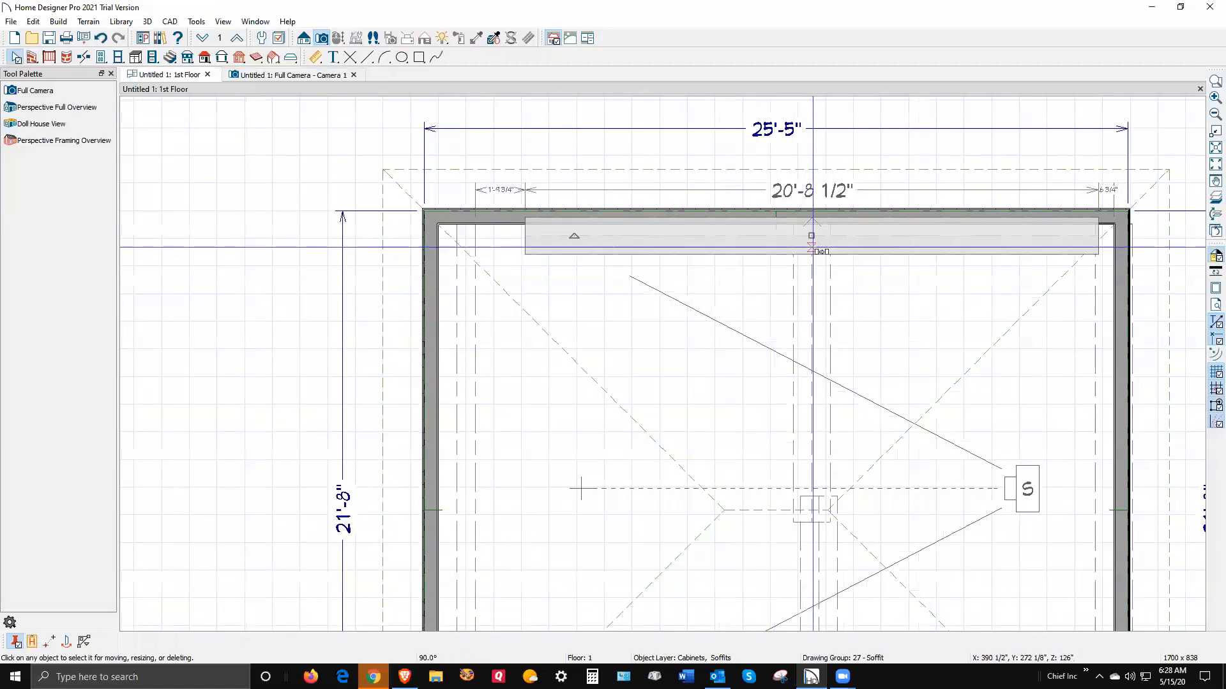
left_click_drag(813, 239, 761, 242)
key("Escape")
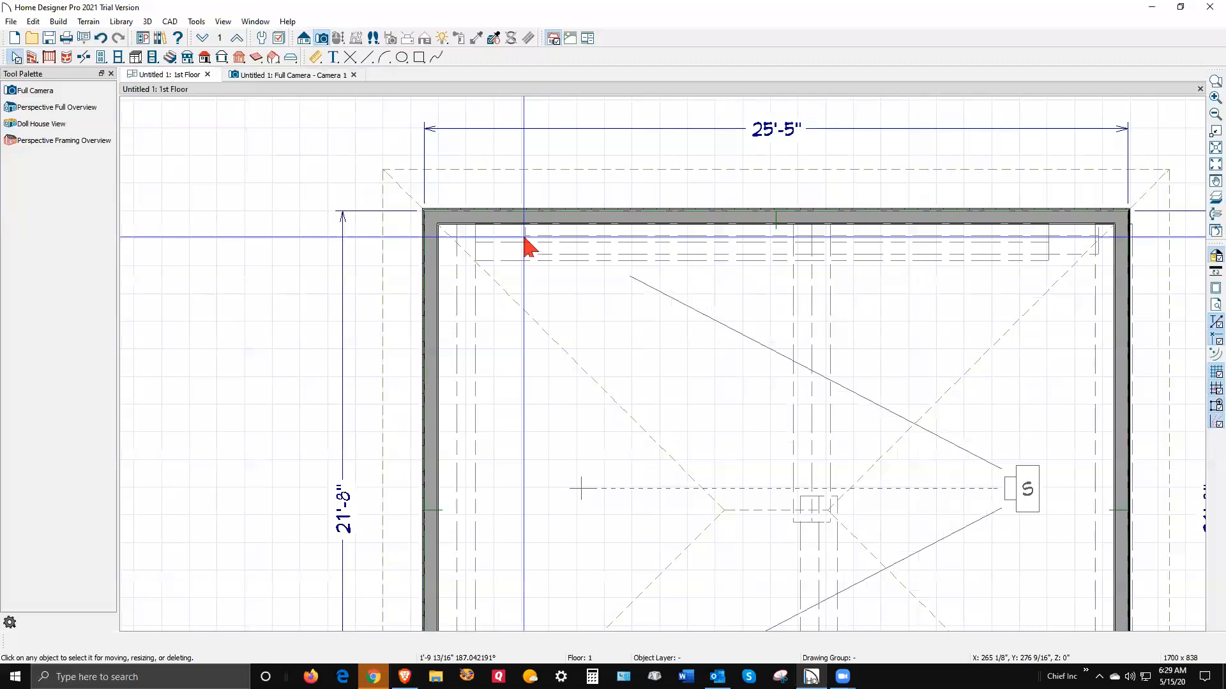
Step: Check the overlapping soffits along the upper wall one by one and remove the extra 8" deep copy
left_click(501, 244)
left_click_drag(500, 243, 706, 312)
key("Escape")
left_click(721, 246)
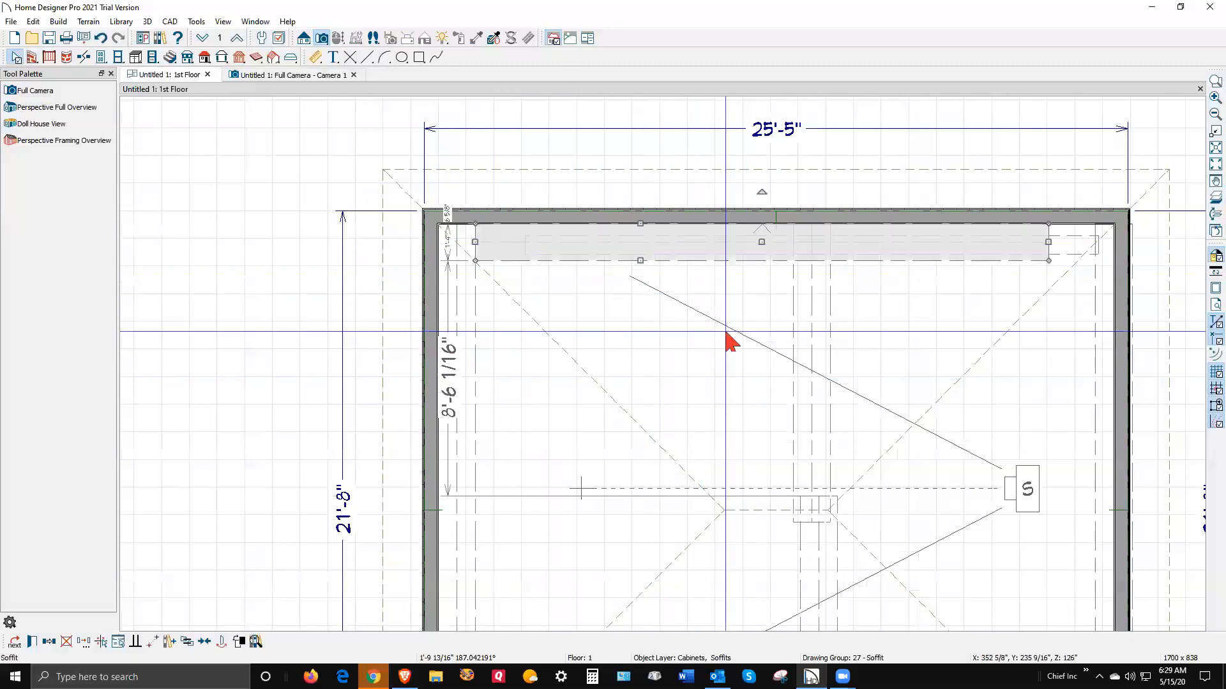
key("Tab")
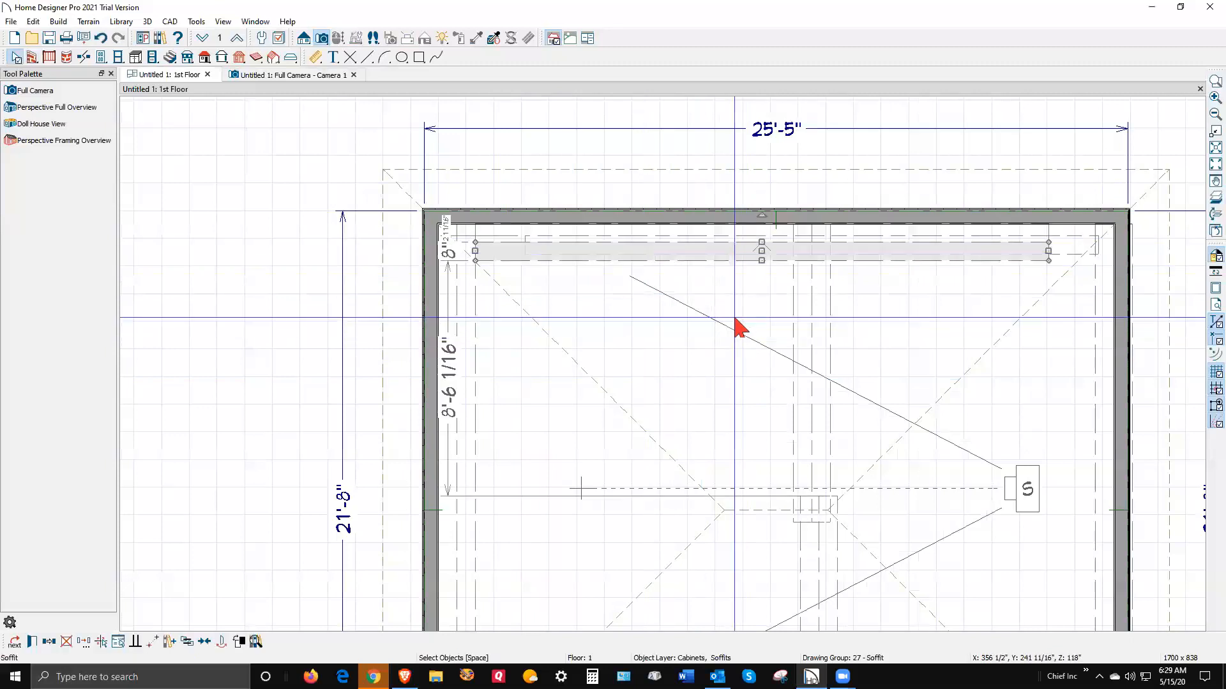
left_click(651, 255)
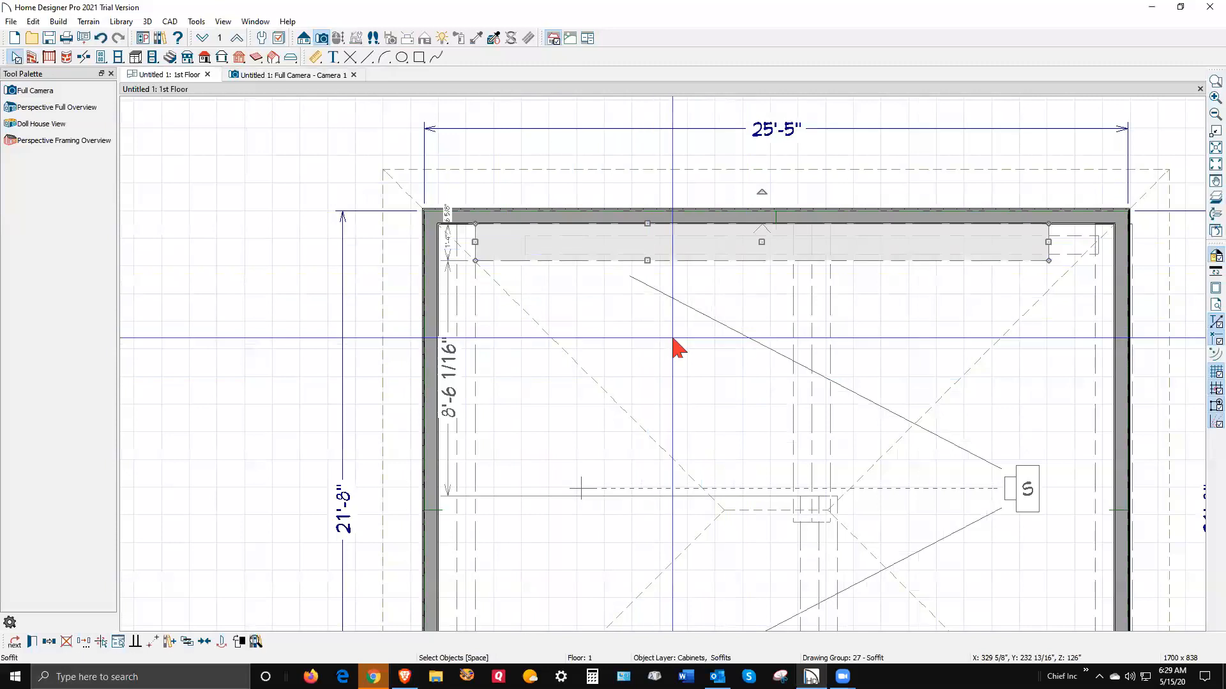
key("Tab")
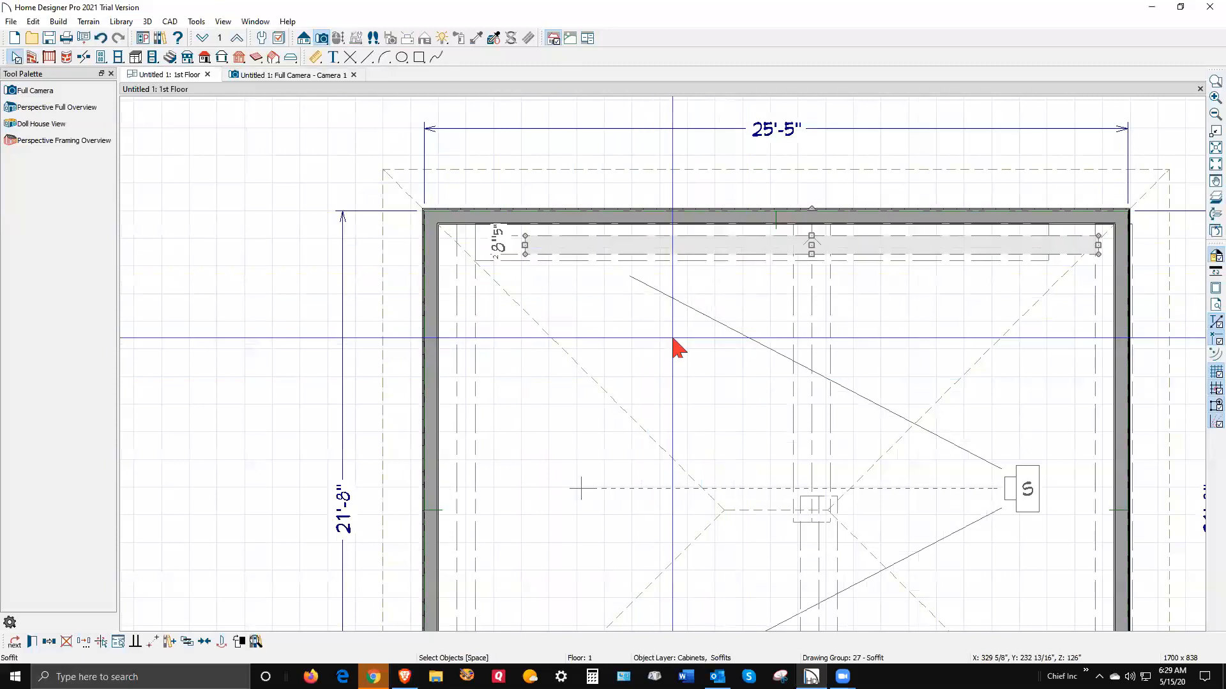
key("Escape")
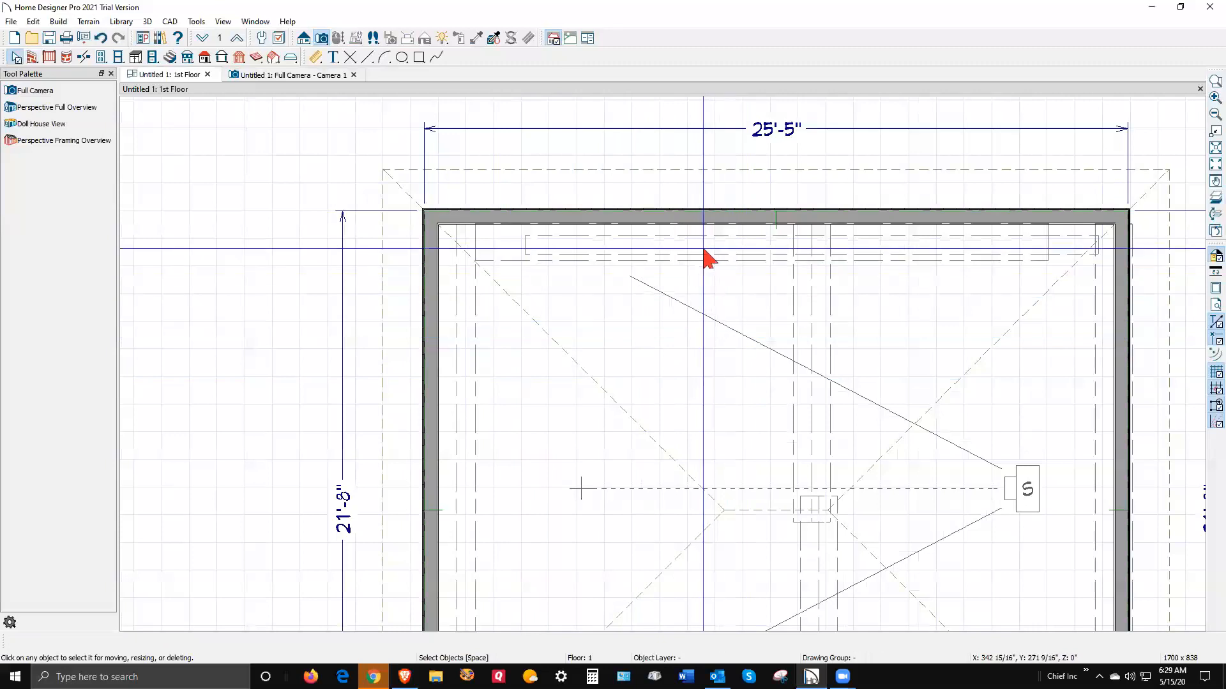
Step: Move the remaining 8" deep soffit against the upper wall and extend the soffits there to the right wall
left_click(704, 250)
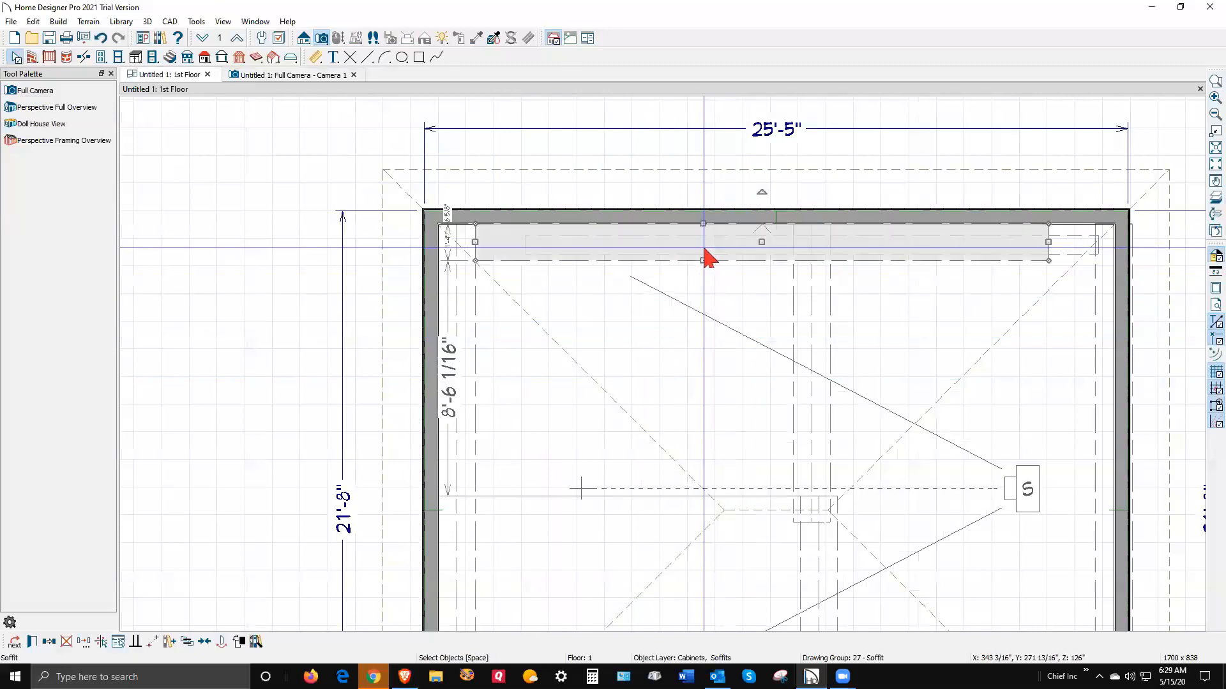
key("Tab")
left_click_drag(811, 245, 743, 235)
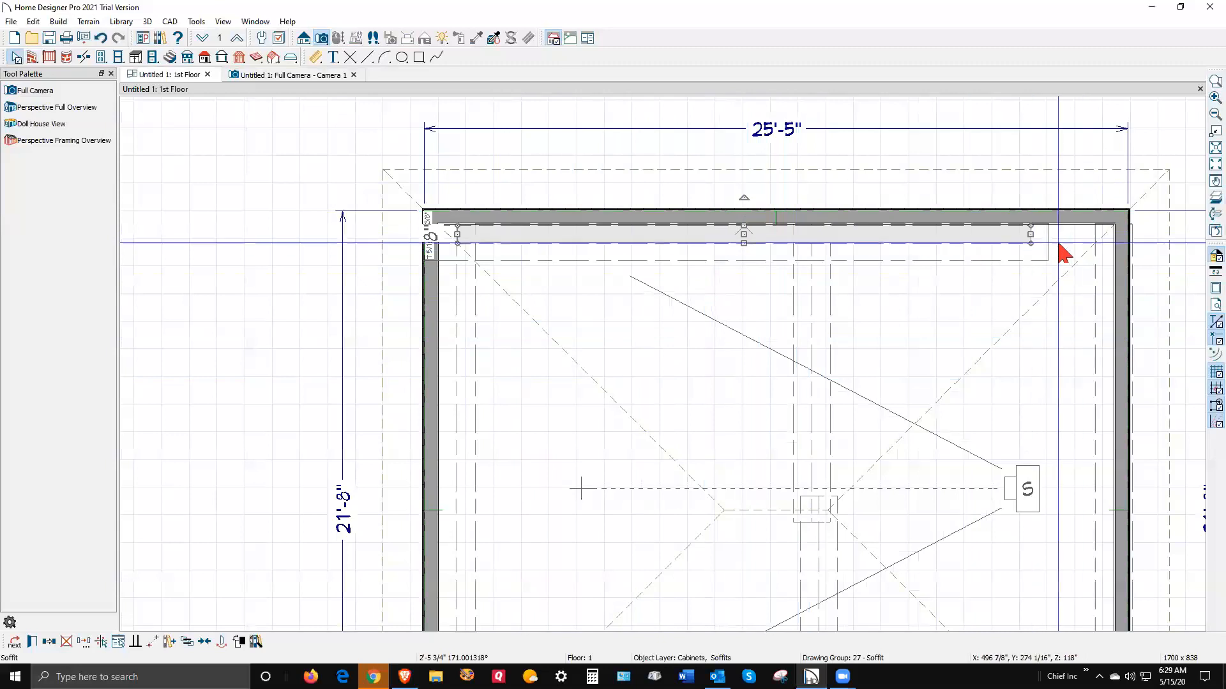
left_click_drag(1031, 235, 1117, 250)
scroll(883, 254, "down", 6)
scroll(875, 455, "down", 1)
scroll(894, 369, "down", 1)
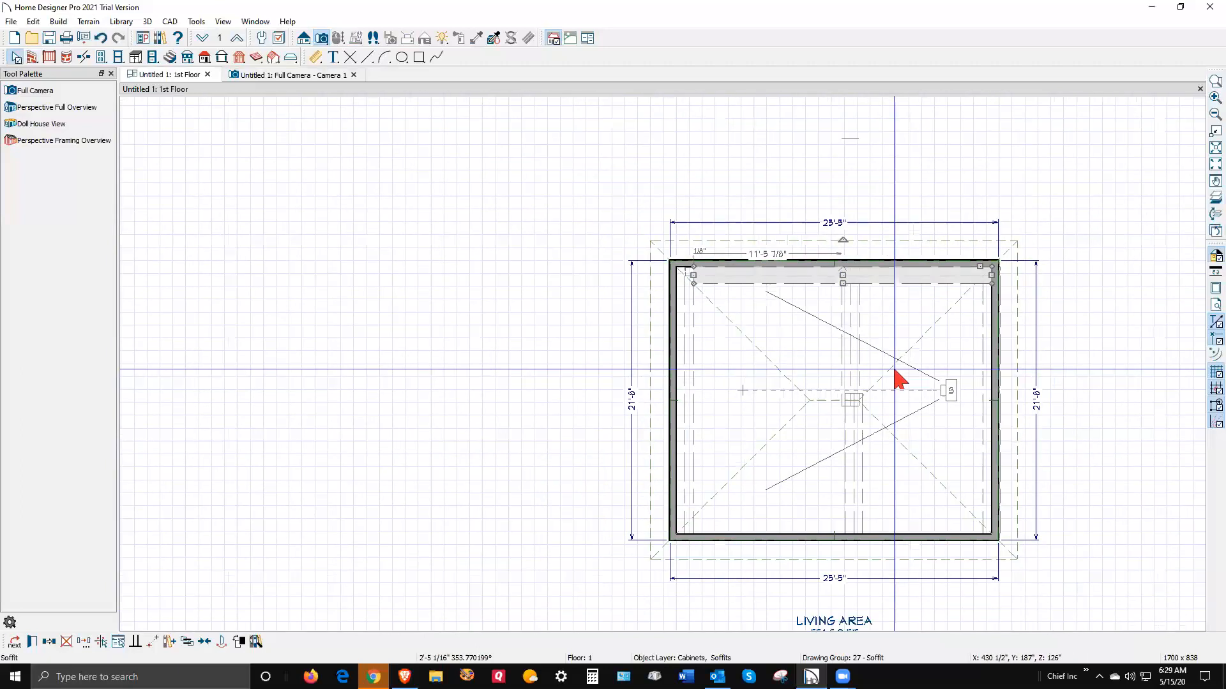
scroll(919, 493, "up", 3)
scroll(911, 495, "down", 3)
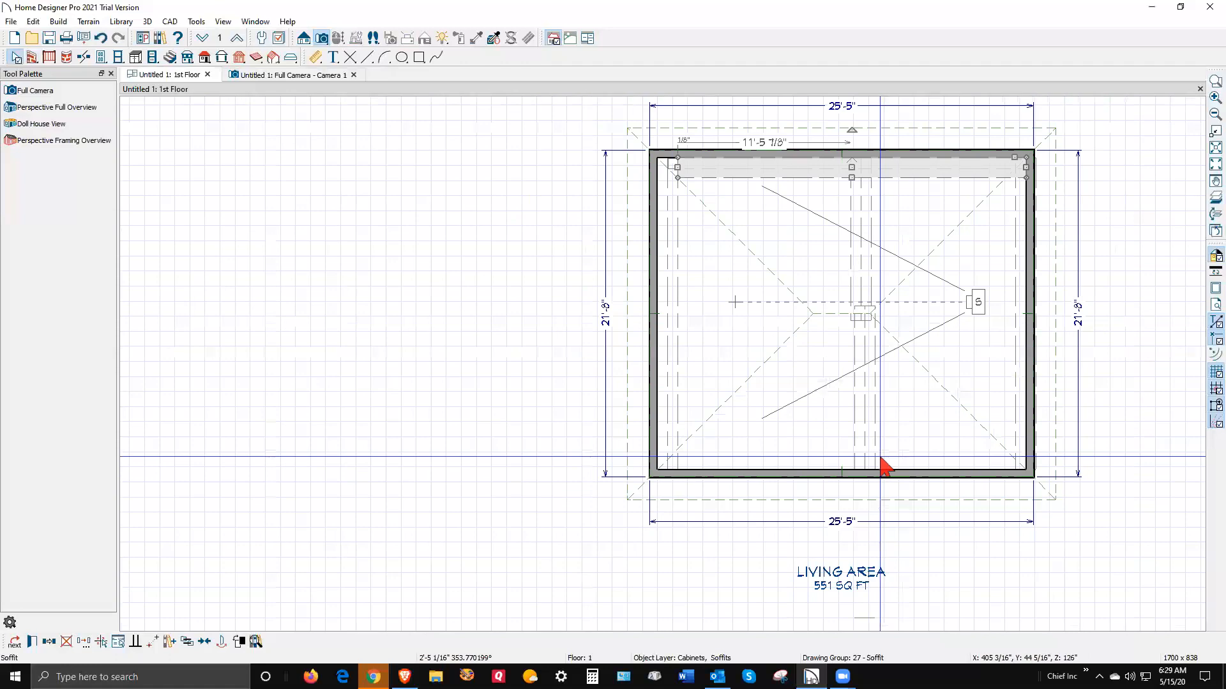
left_click(888, 452)
left_click(876, 427)
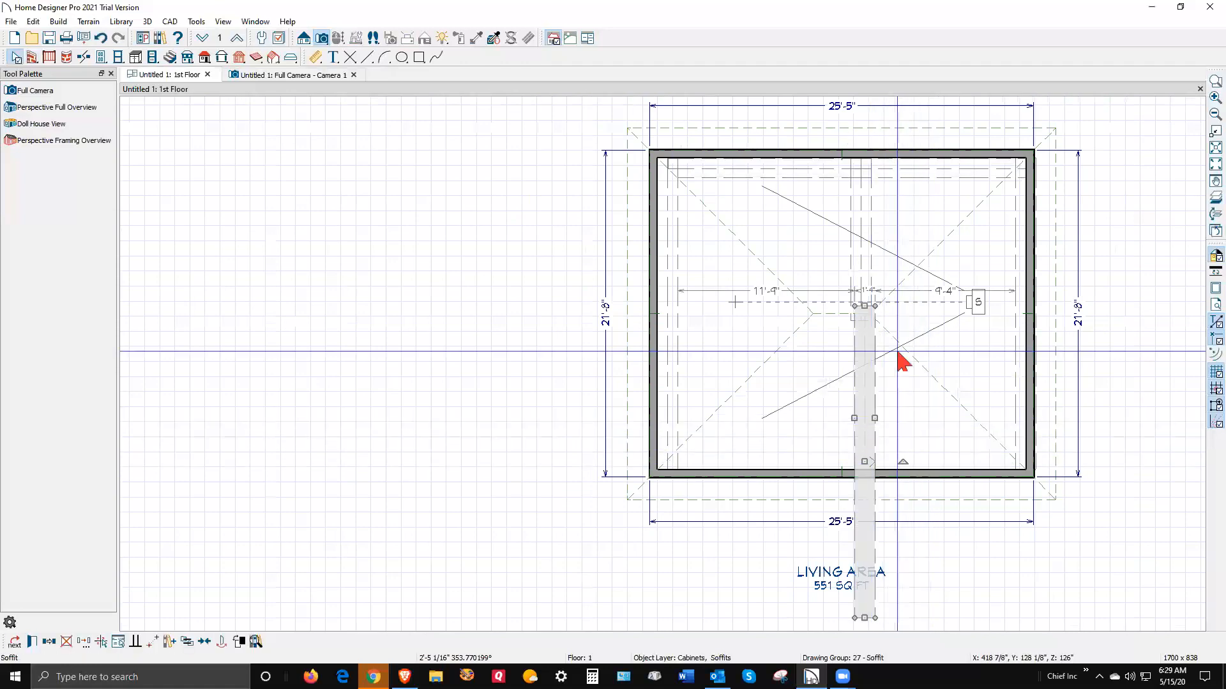
left_click(871, 206, "shift")
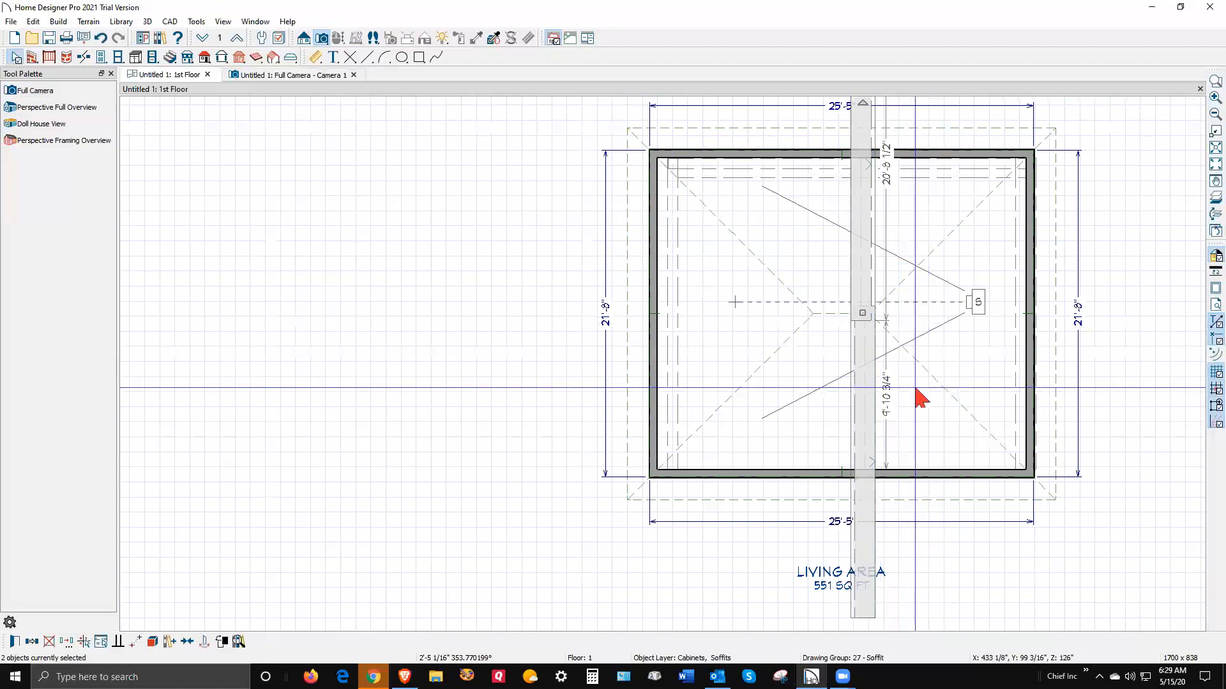
key("Escape")
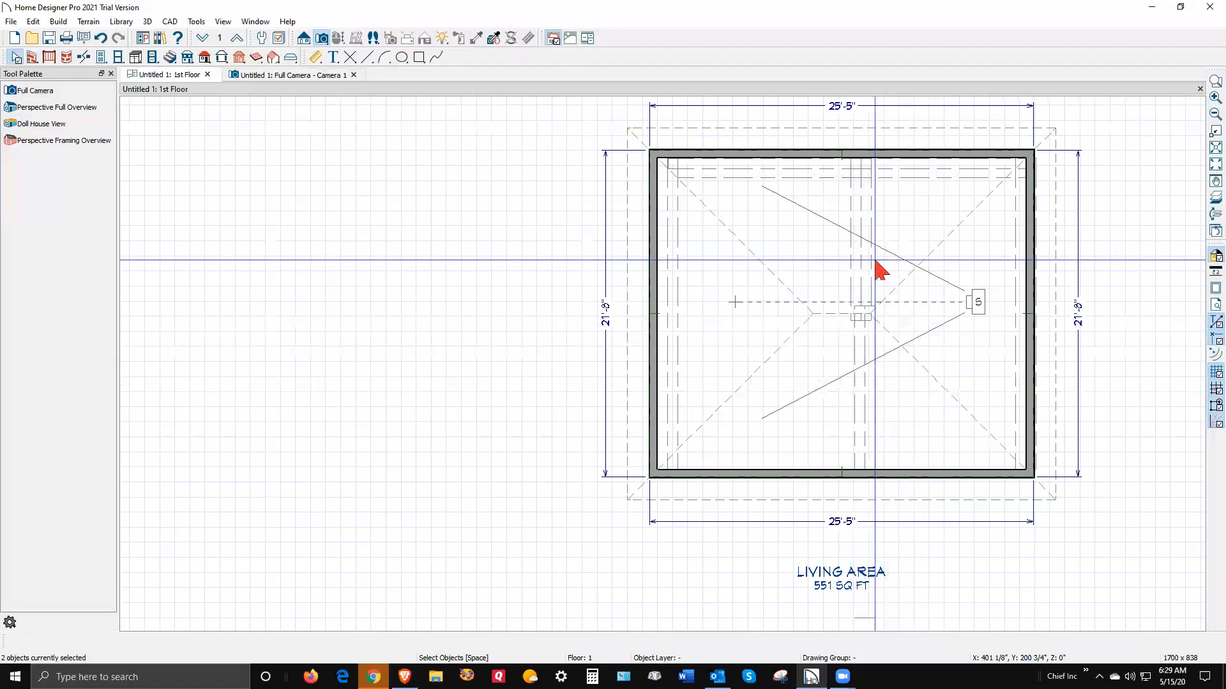
Step: Delete both leftover stacked soffits that run from the room's centre up past the upper wall
left_click(871, 215)
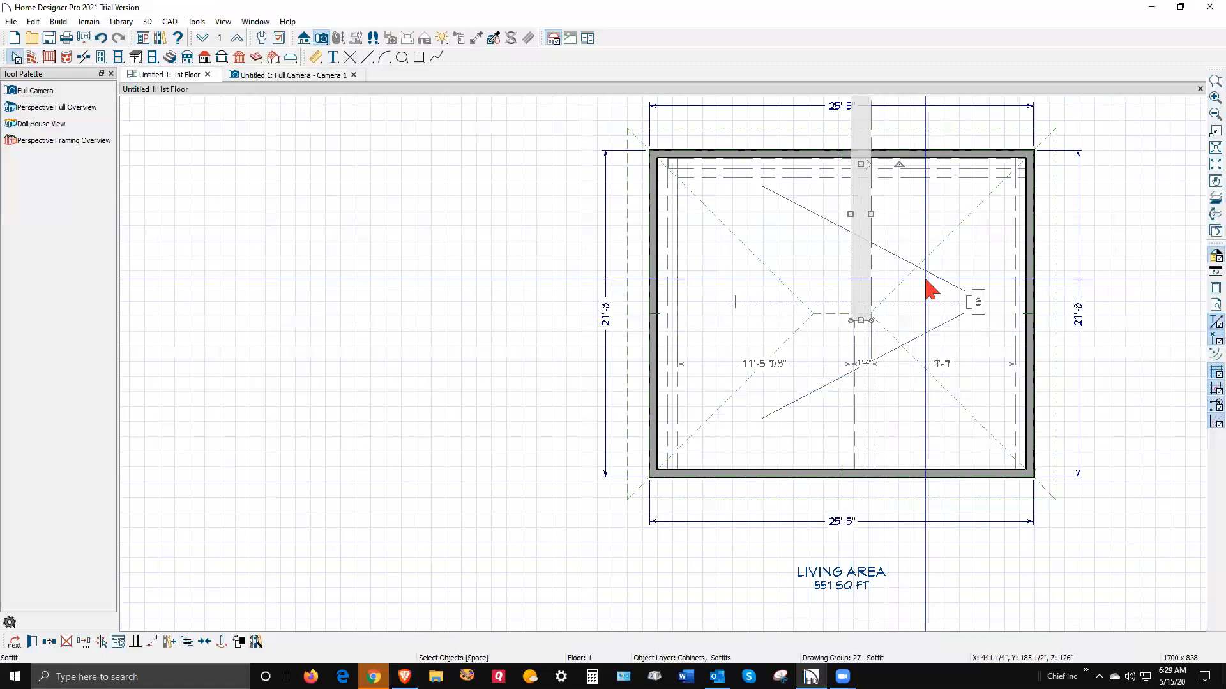
key("Escape")
left_click(861, 206)
key("Escape")
Step: Rotate the remaining central soffit pair by 90° and move it against the lower wall until it meets the left-wall soffits
left_click(872, 424)
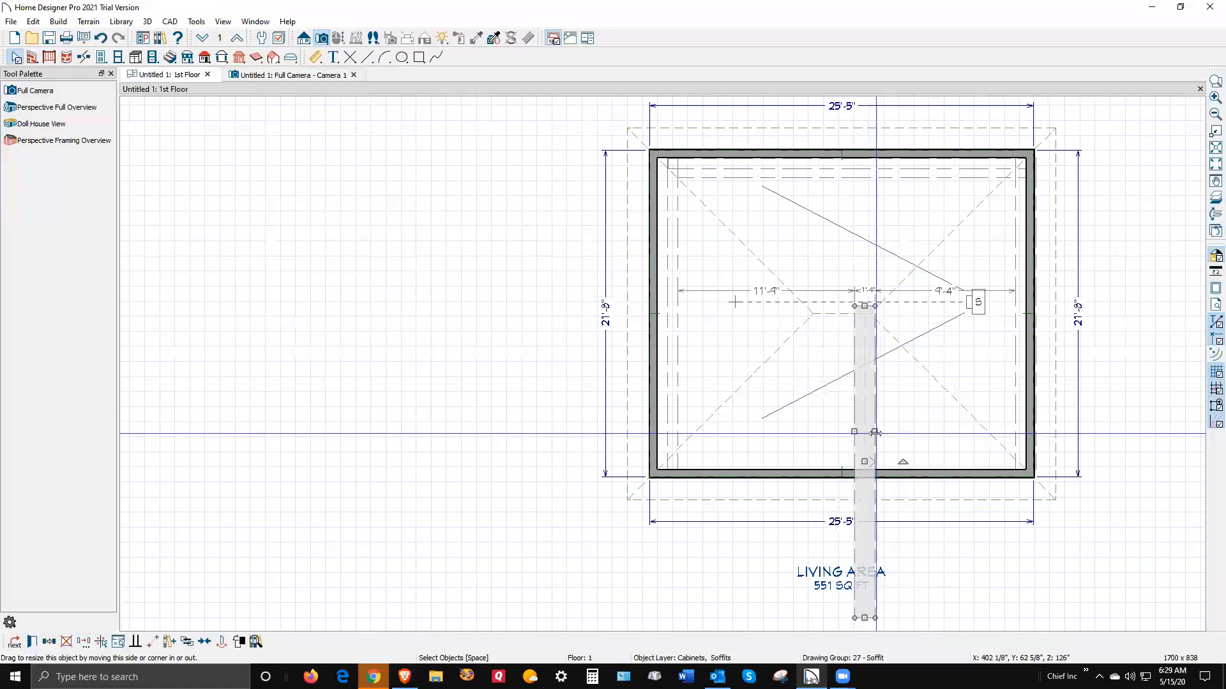
key("Tab")
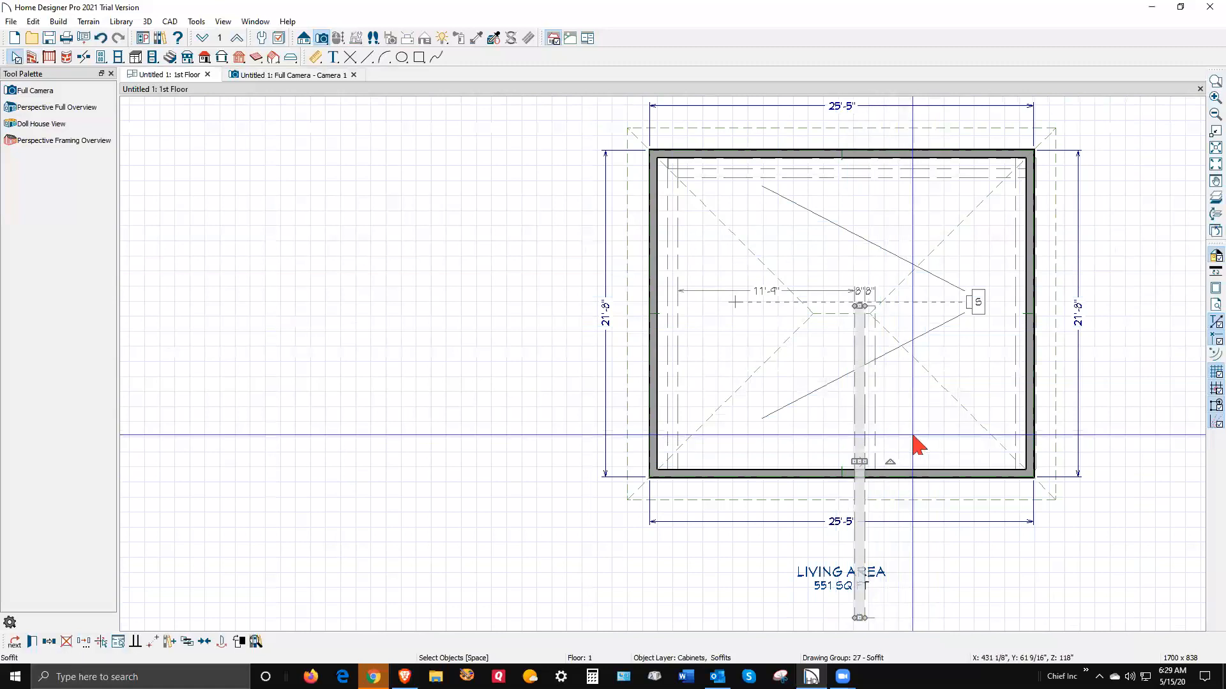
left_click(873, 420, "shift")
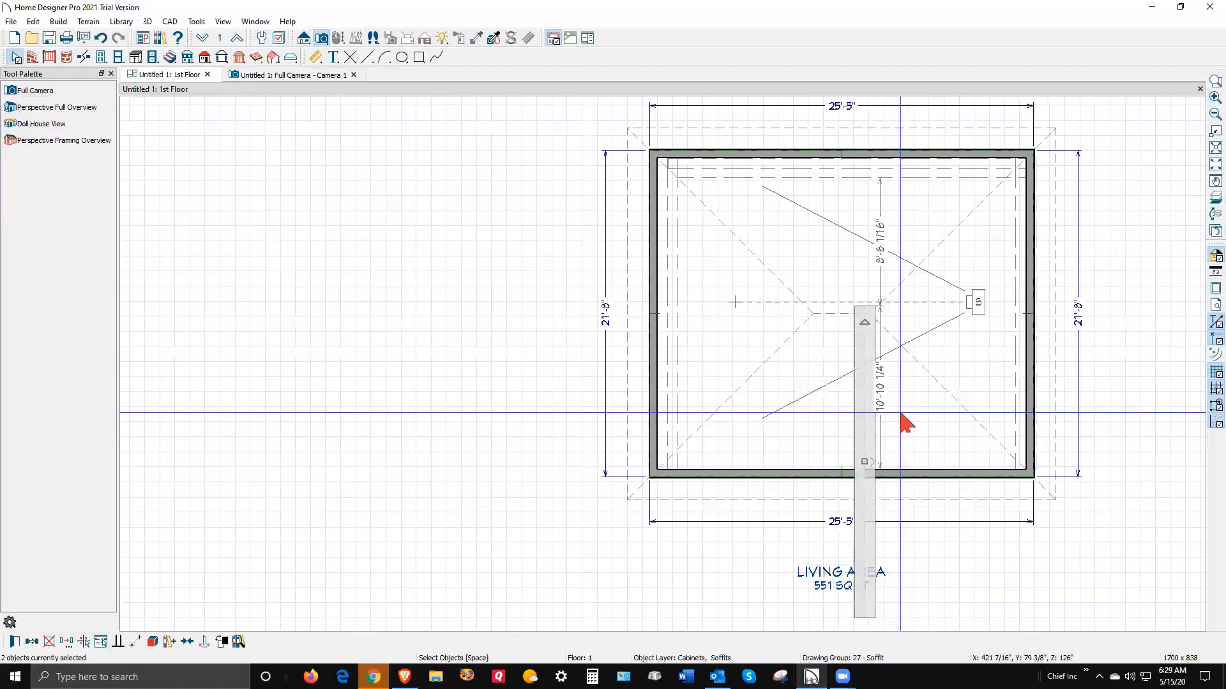
scroll(876, 321, "down", 2)
left_click_drag(871, 319, 722, 429)
scroll(840, 428, "up", 1)
scroll(841, 431, "up", 4)
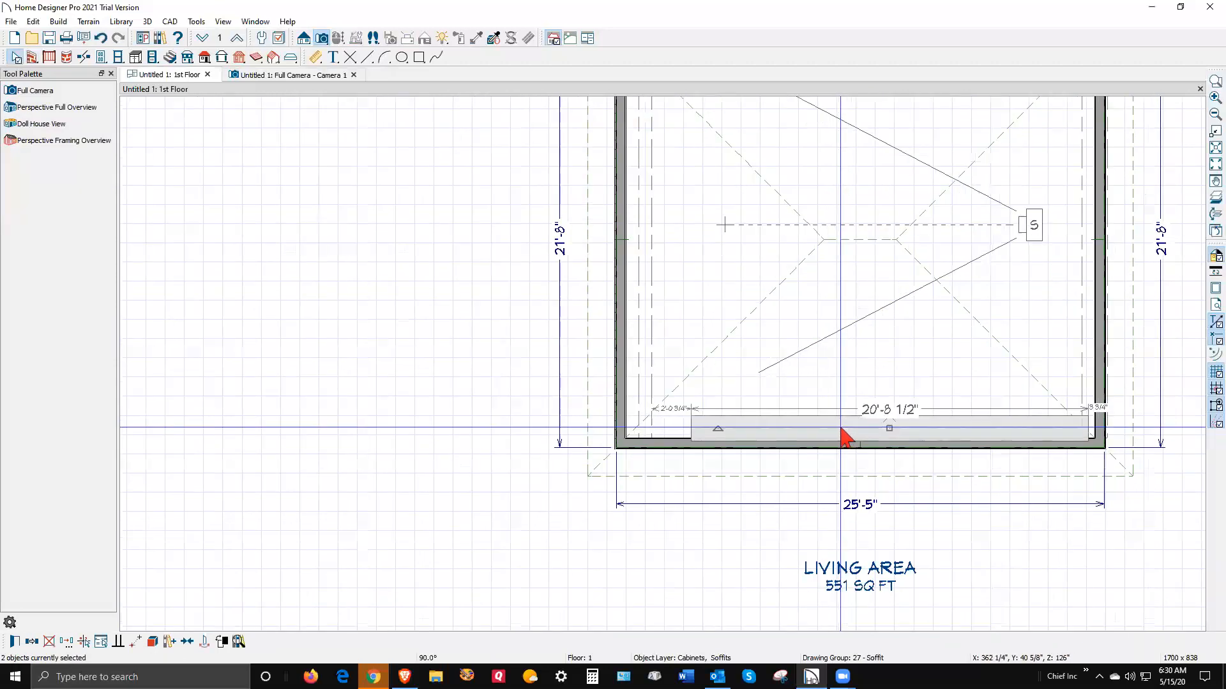
left_click_drag(935, 427, 852, 420)
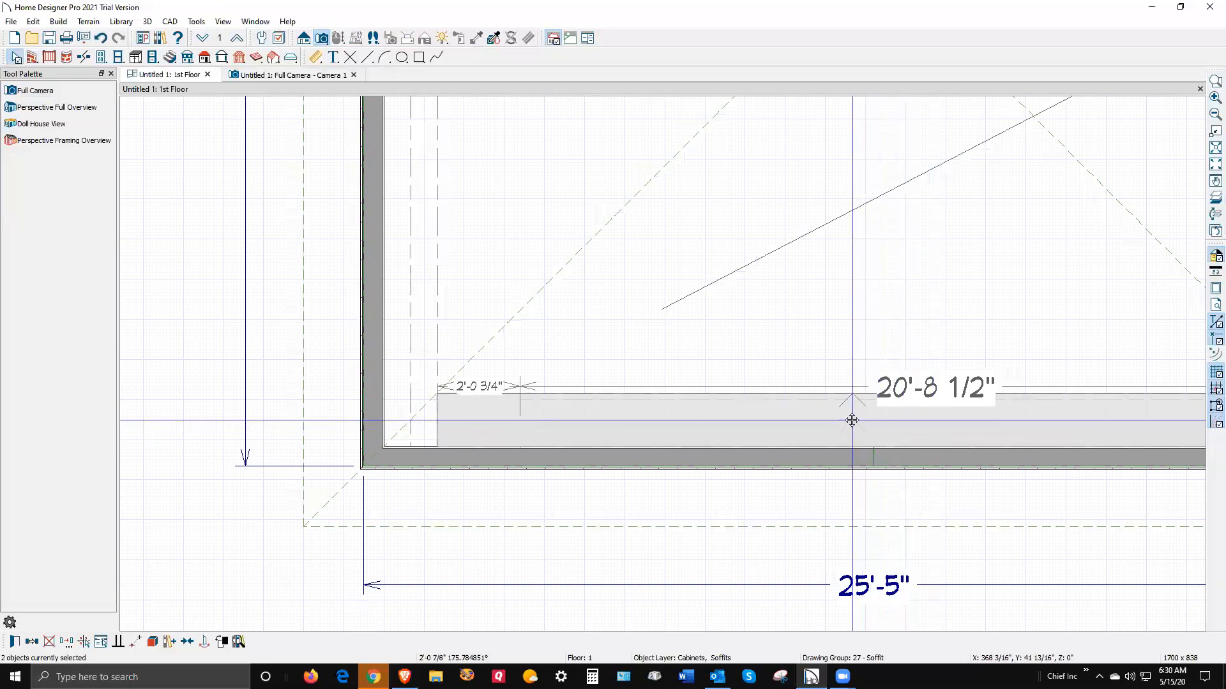
key("Escape")
Step: Extend the left end of each lower-wall soffit to the edge of the left wall's 8" deep soffit, making each about 21'-4" long
left_click(544, 435)
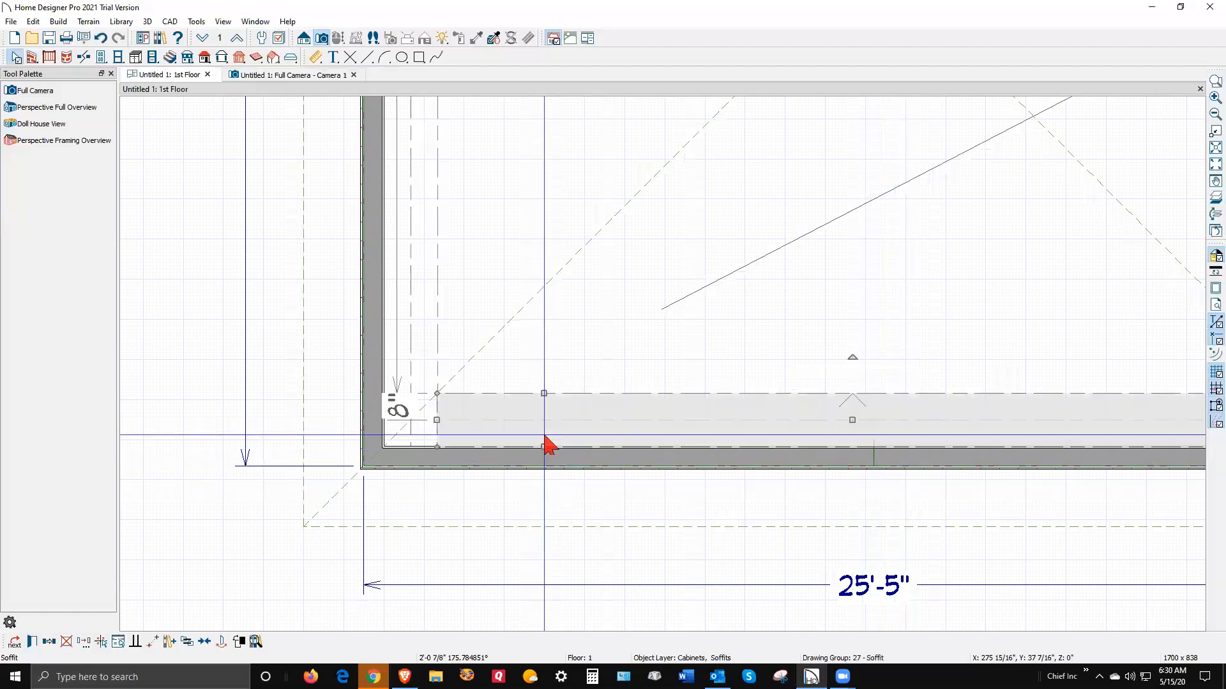
left_click(544, 437)
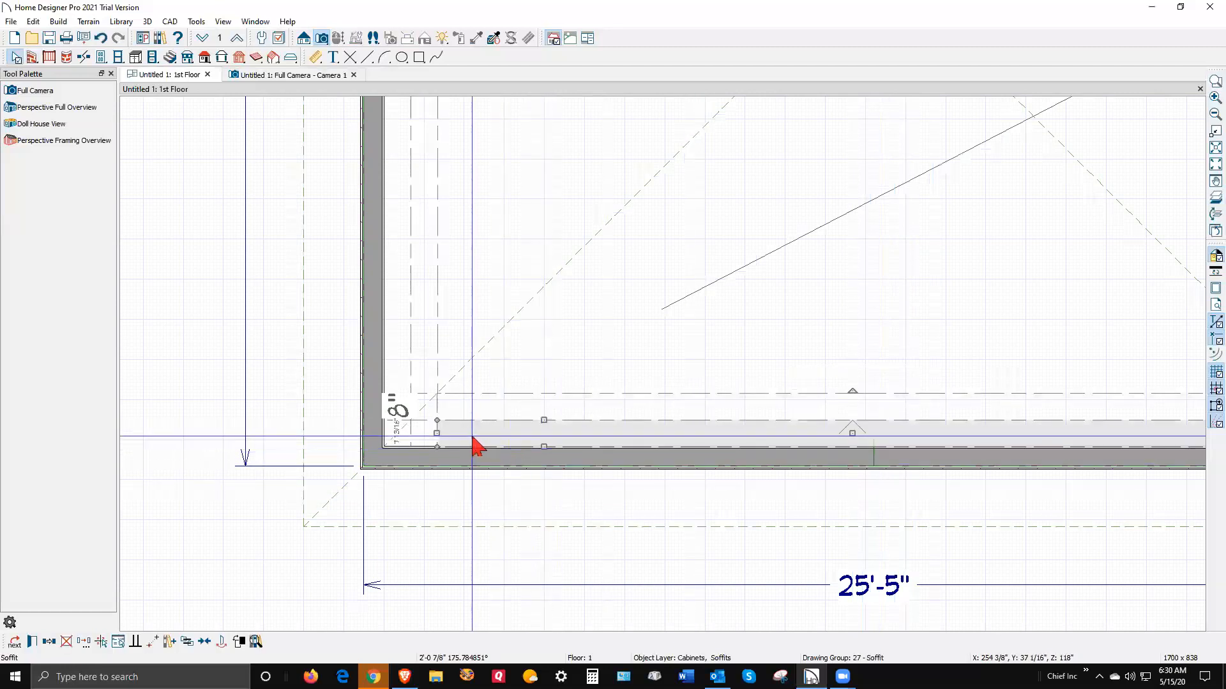
left_click_drag(437, 433, 411, 433)
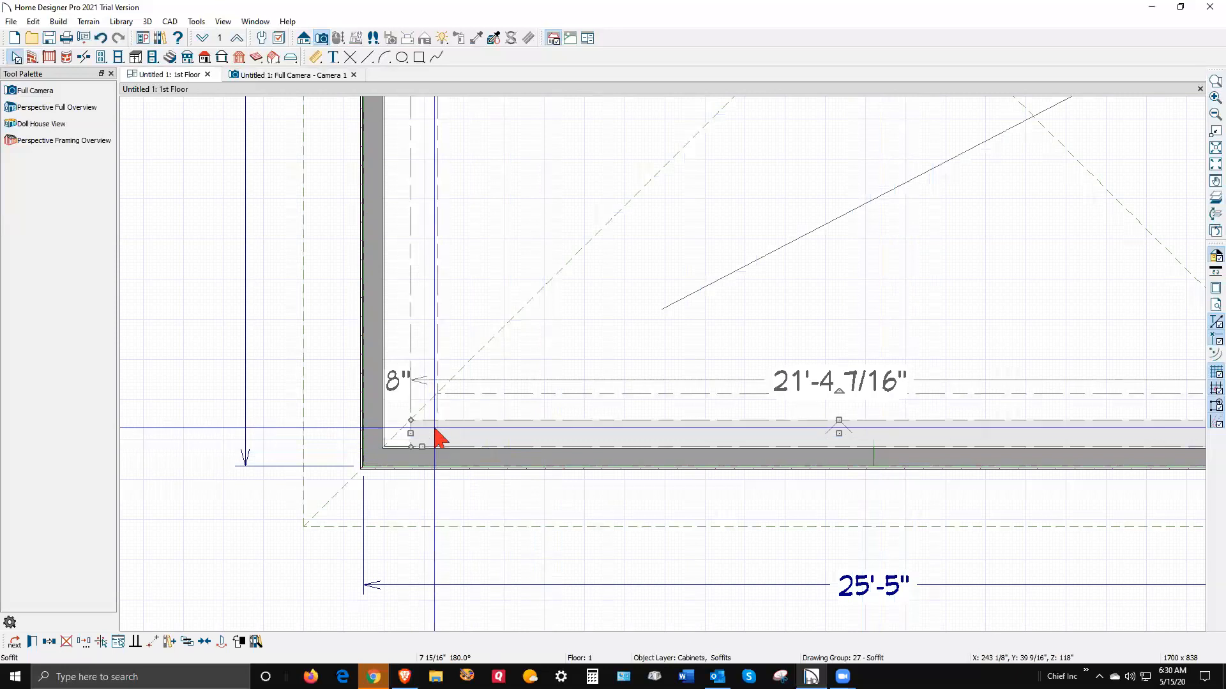
left_click(446, 412)
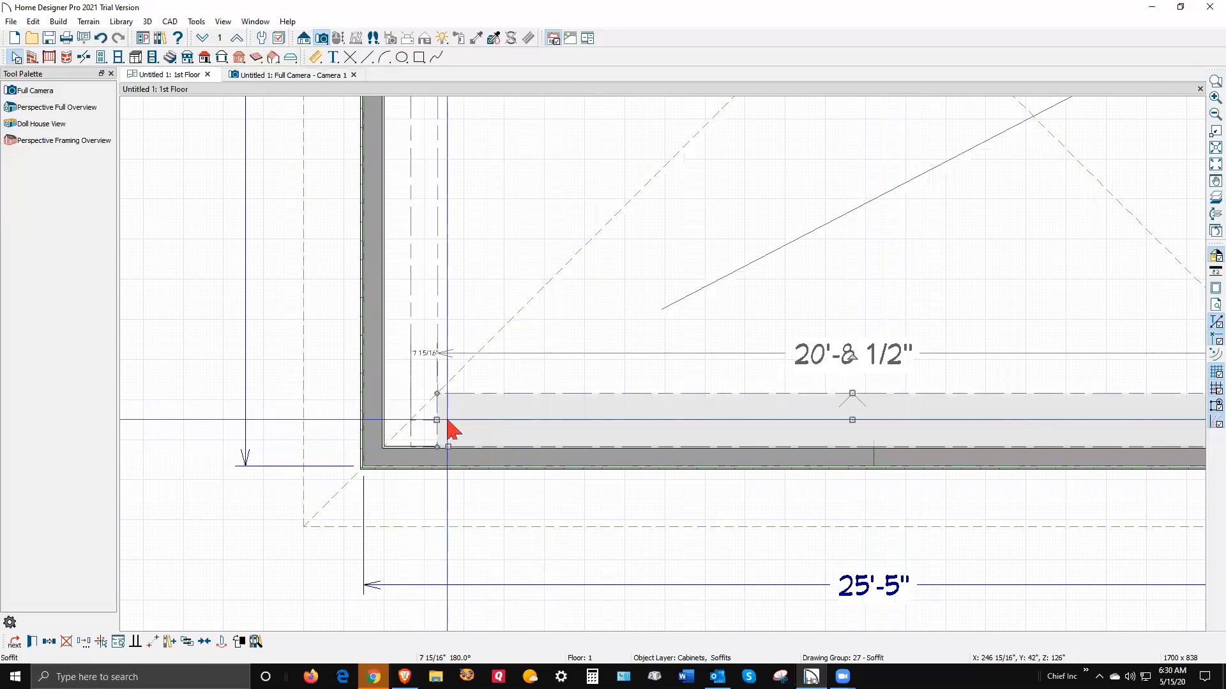
left_click_drag(438, 421, 412, 424)
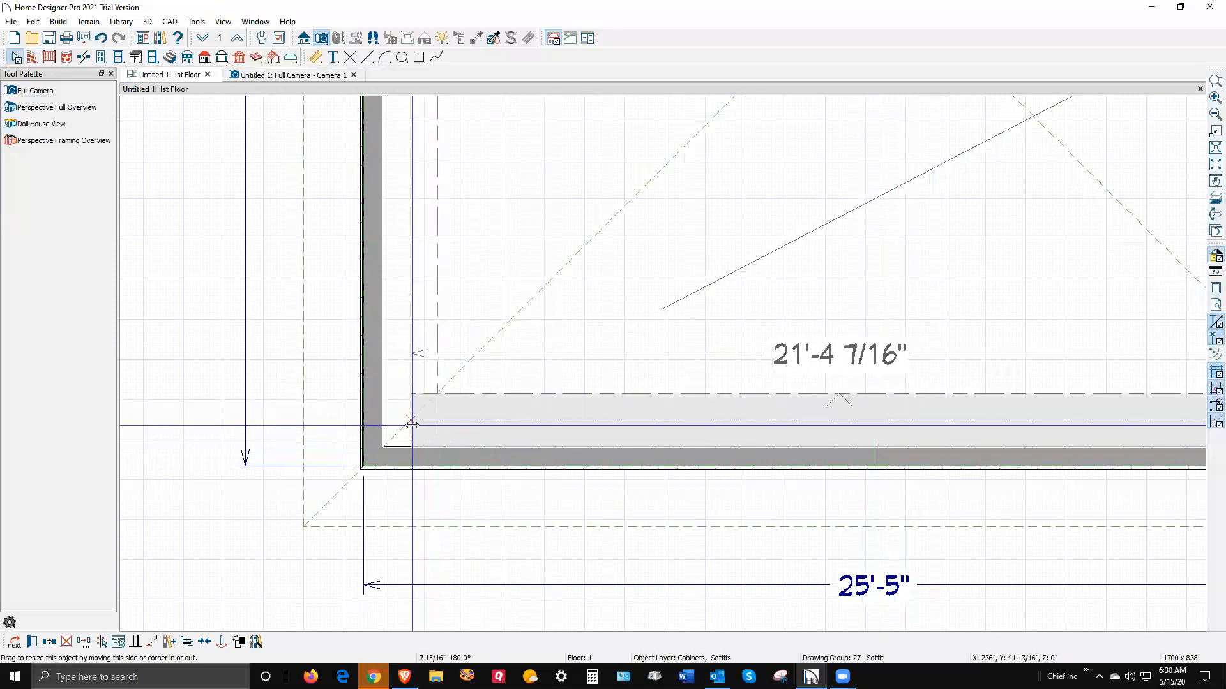
key("Escape")
Step: Try to shift the soffit along the right wall toward that wall, and check the stepped soffits in the Camera 1 view
scroll(408, 445, "down", 2)
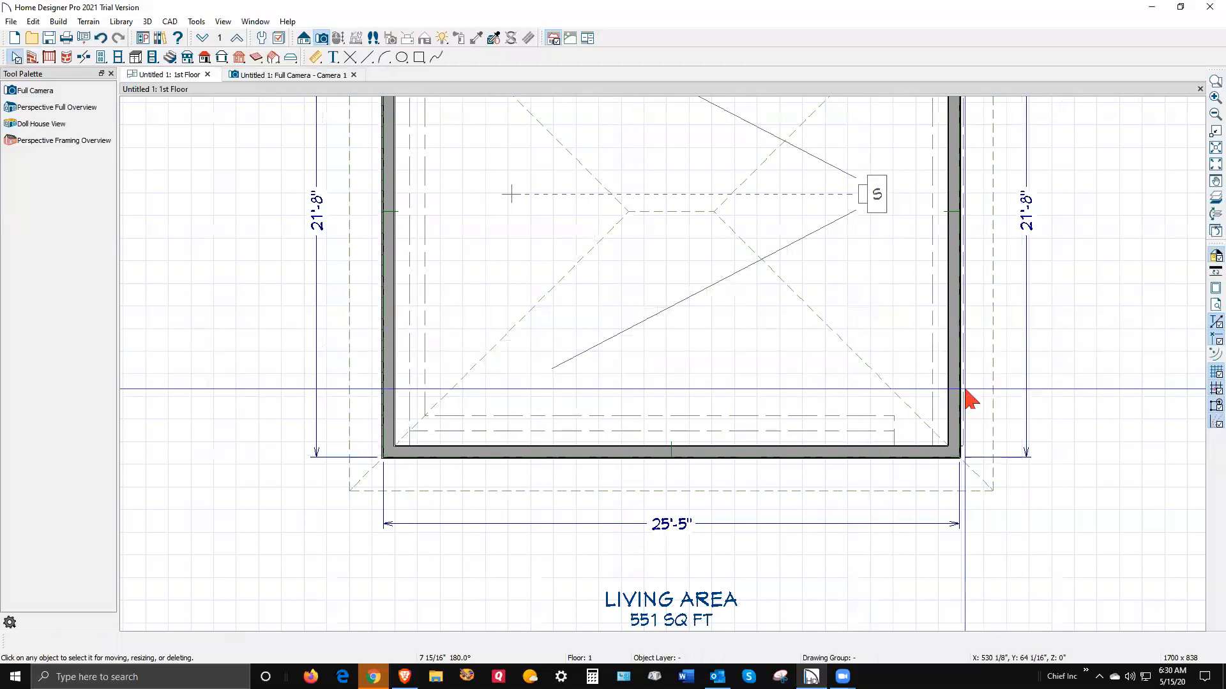
scroll(971, 399, "down", 2)
left_click(937, 352)
left_click_drag(936, 353, 947, 355)
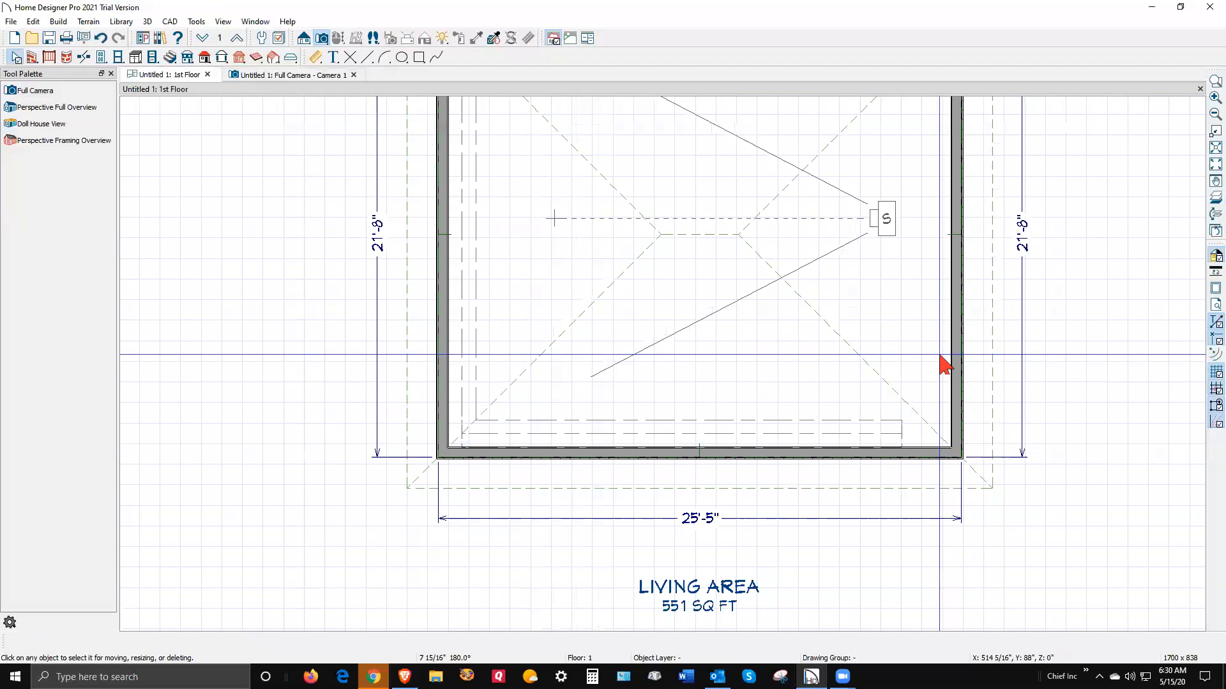
left_click(306, 75)
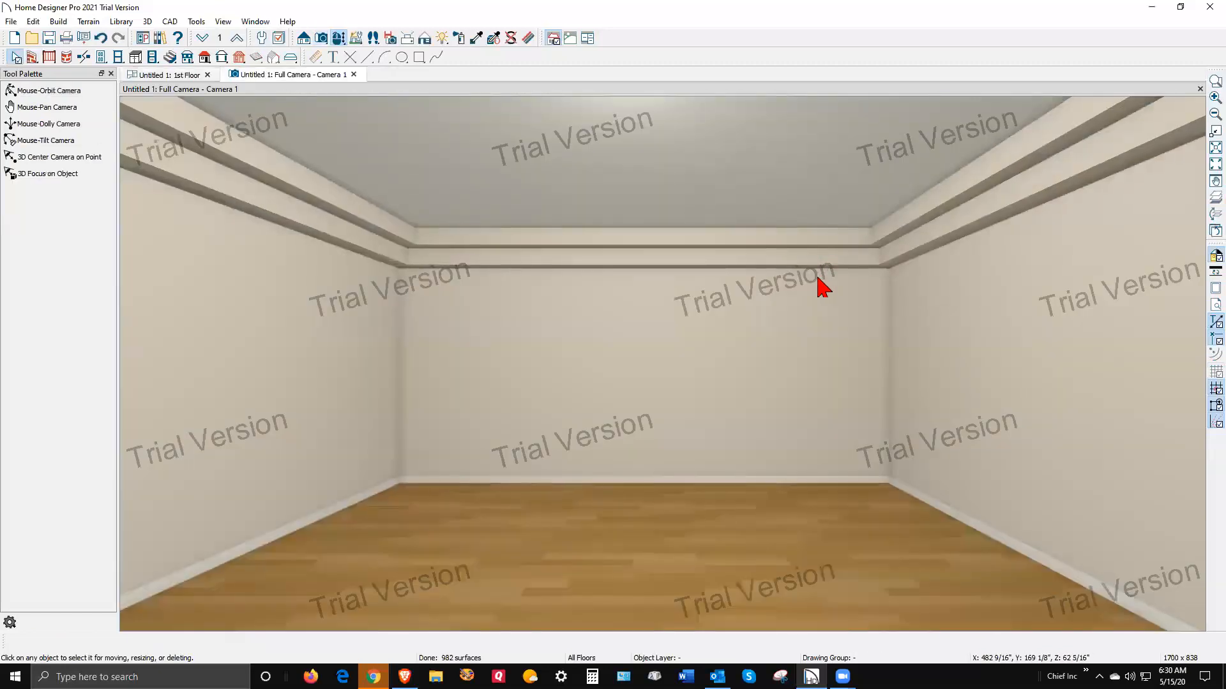